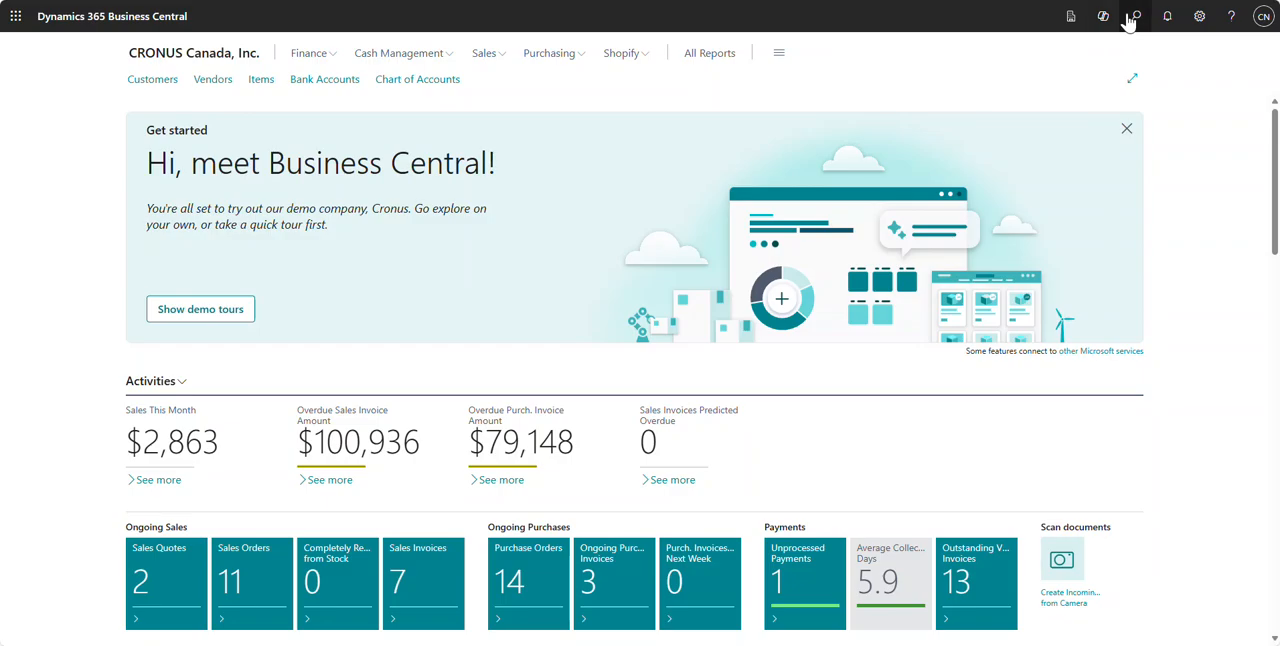
Step: Find and open the Items list, and hide its details pane
left_click(1134, 17)
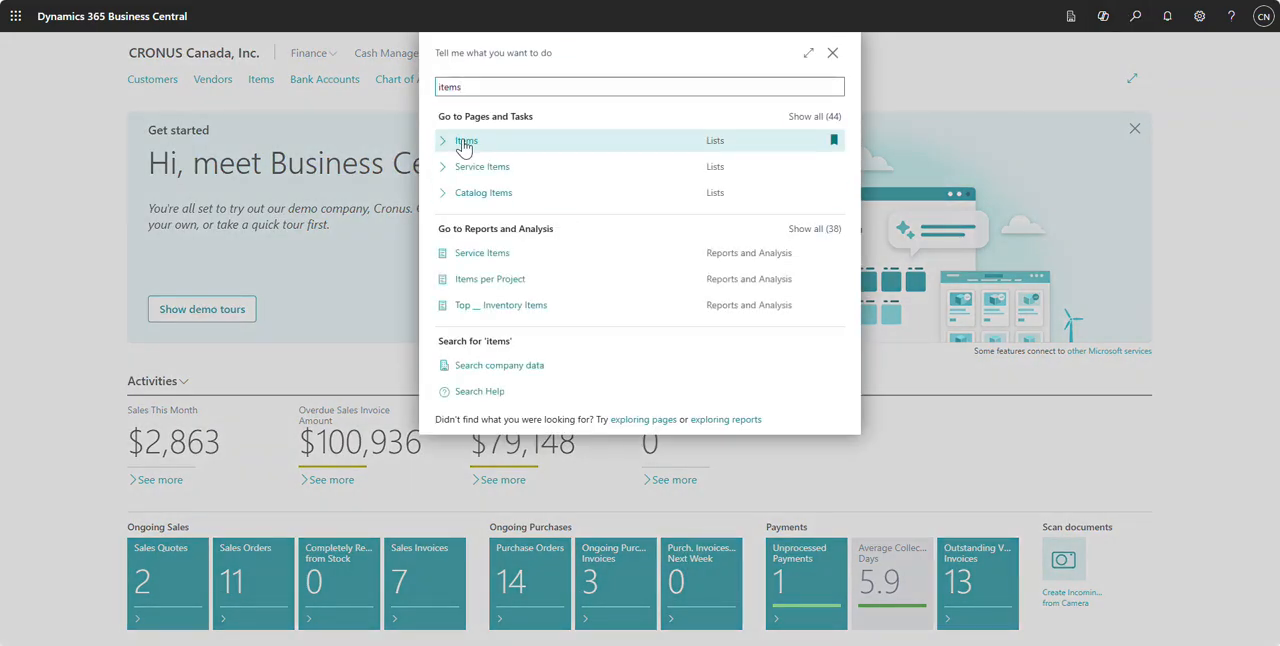
left_click(465, 141)
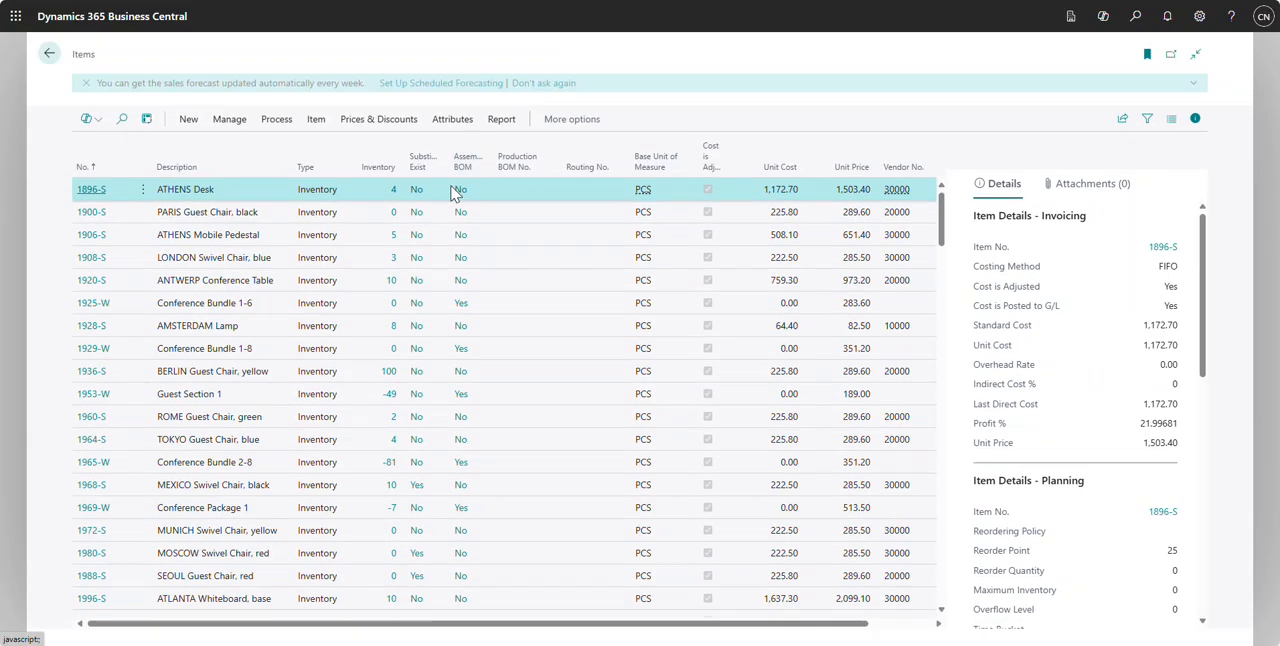
left_click(1195, 119)
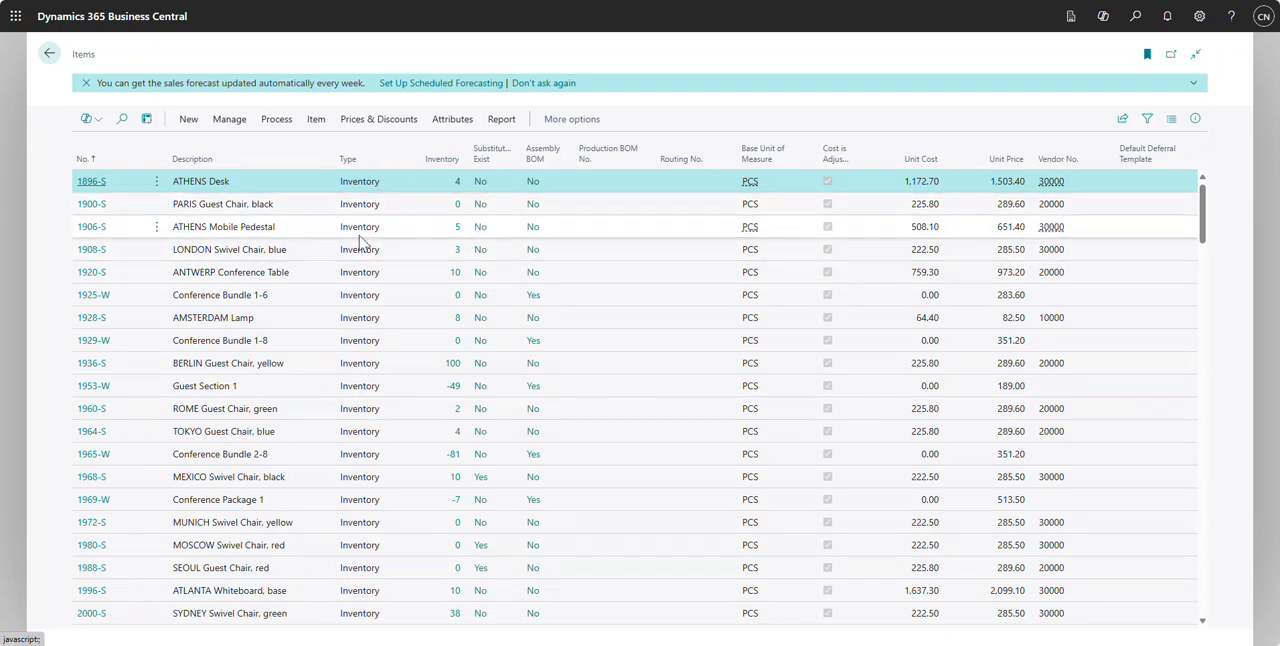
Step: Open the item card for 1900-S PARIS Guest Chair, black and review its Inventory section
scroll(366, 243, "down", 15)
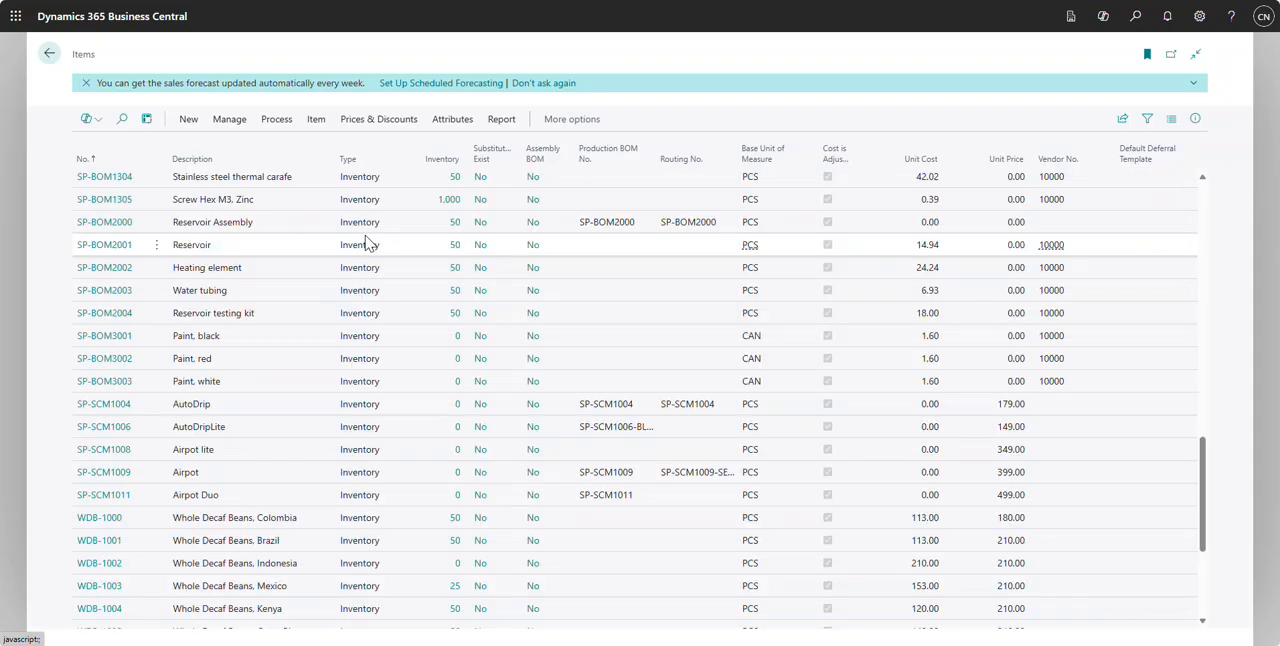
scroll(366, 243, "down", 3)
scroll(366, 243, "up", 20)
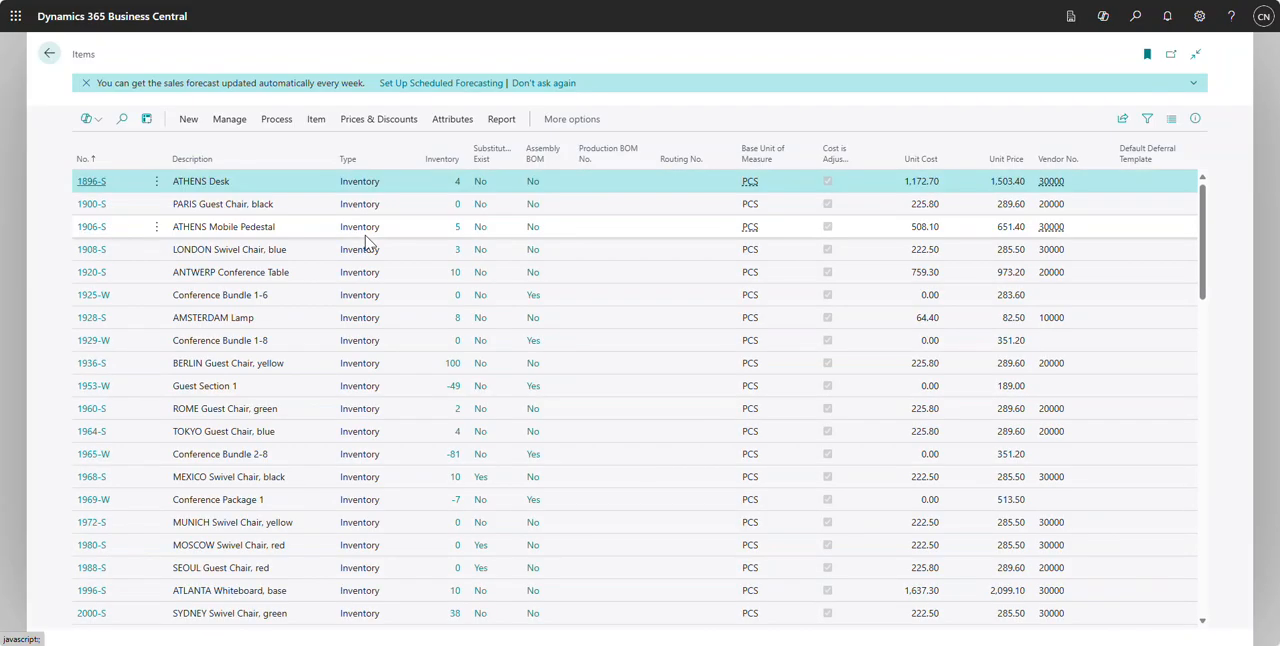
left_click(95, 204)
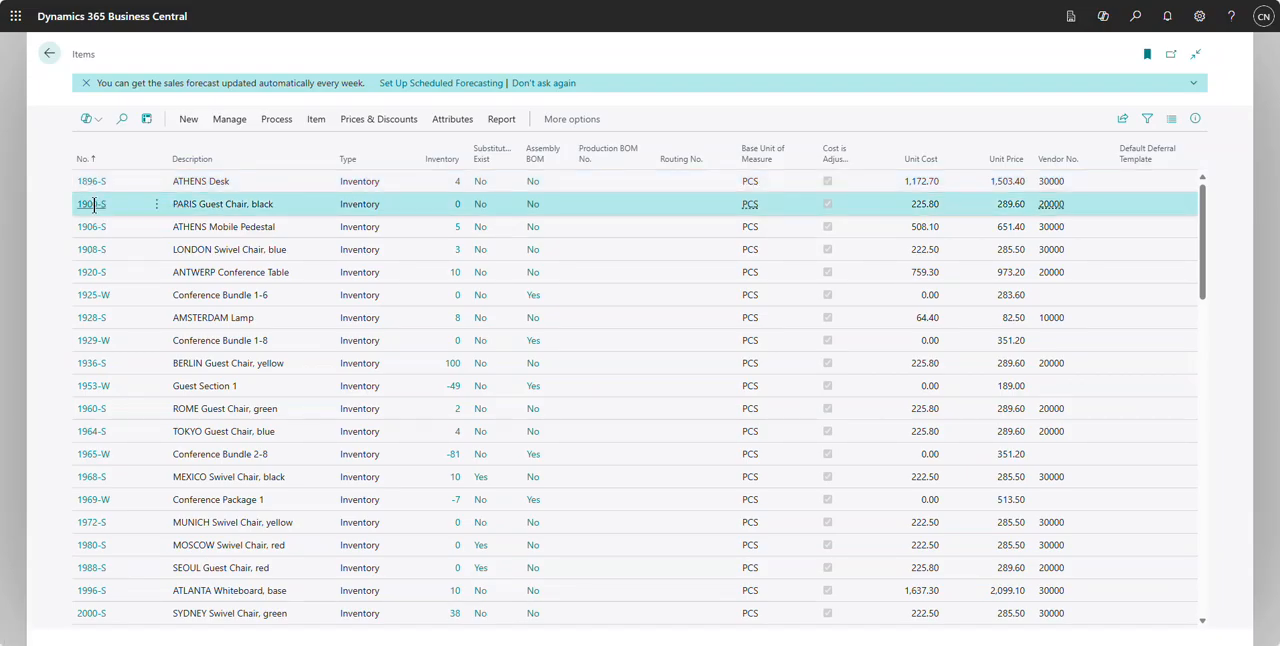
left_click(93, 204)
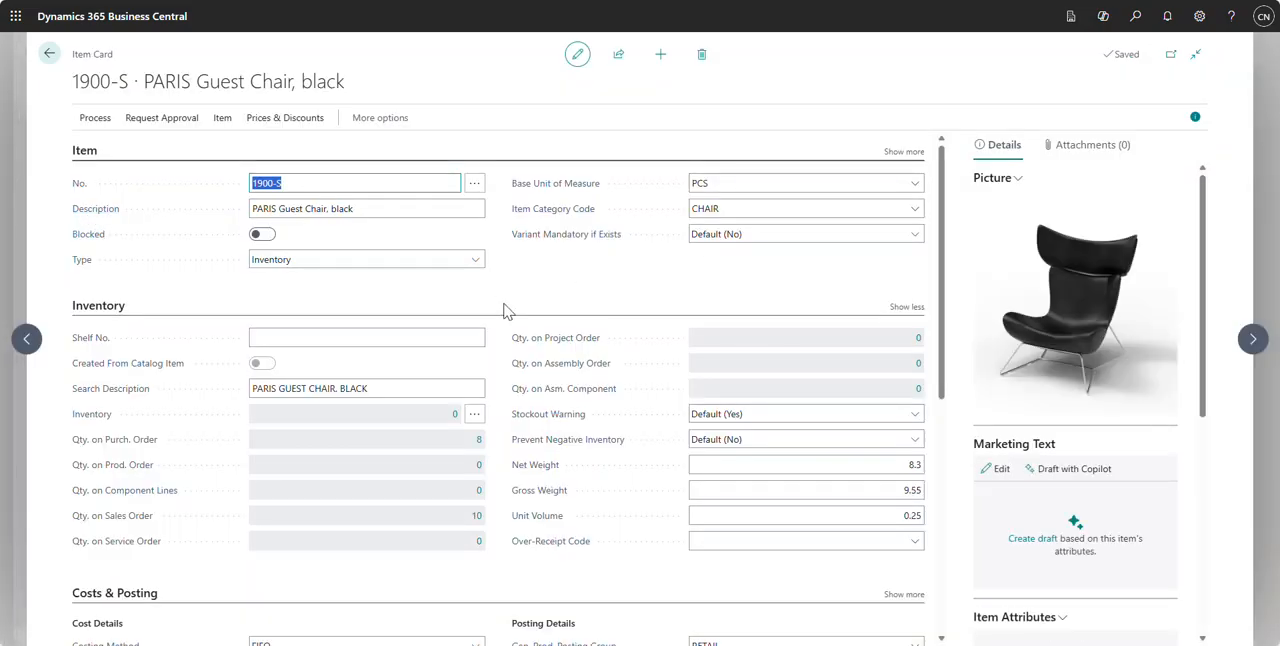
left_click_drag(944, 180, 924, 144)
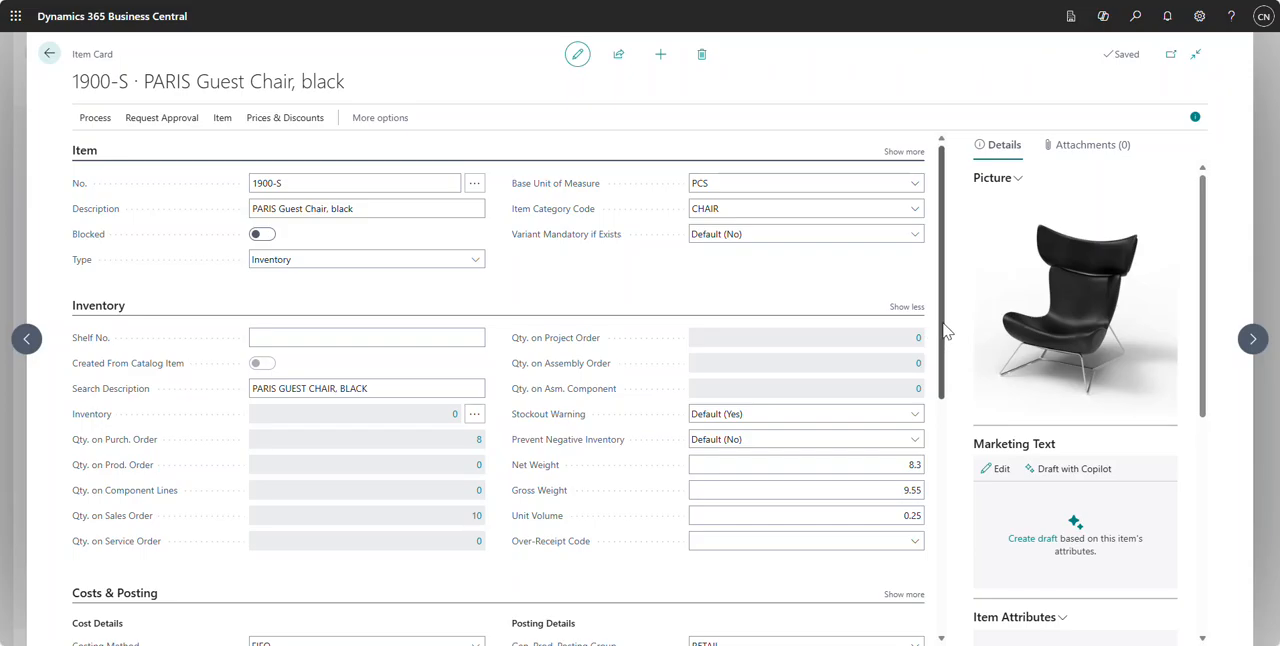
left_click_drag(946, 337, 943, 357)
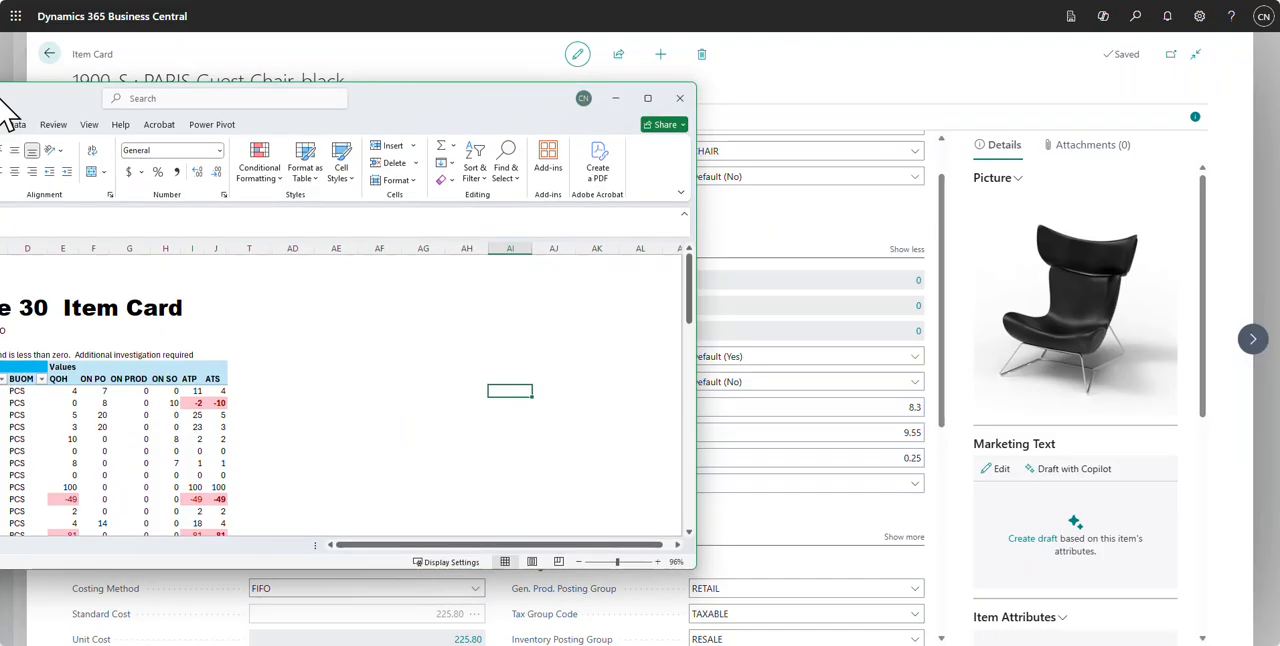
Step: Switch to the 30_ITEM CARD workbook in Excel, maximize it and examine the on PO and on SO quantities of item 1900-S
left_click_drag(5, 103, 349, 91)
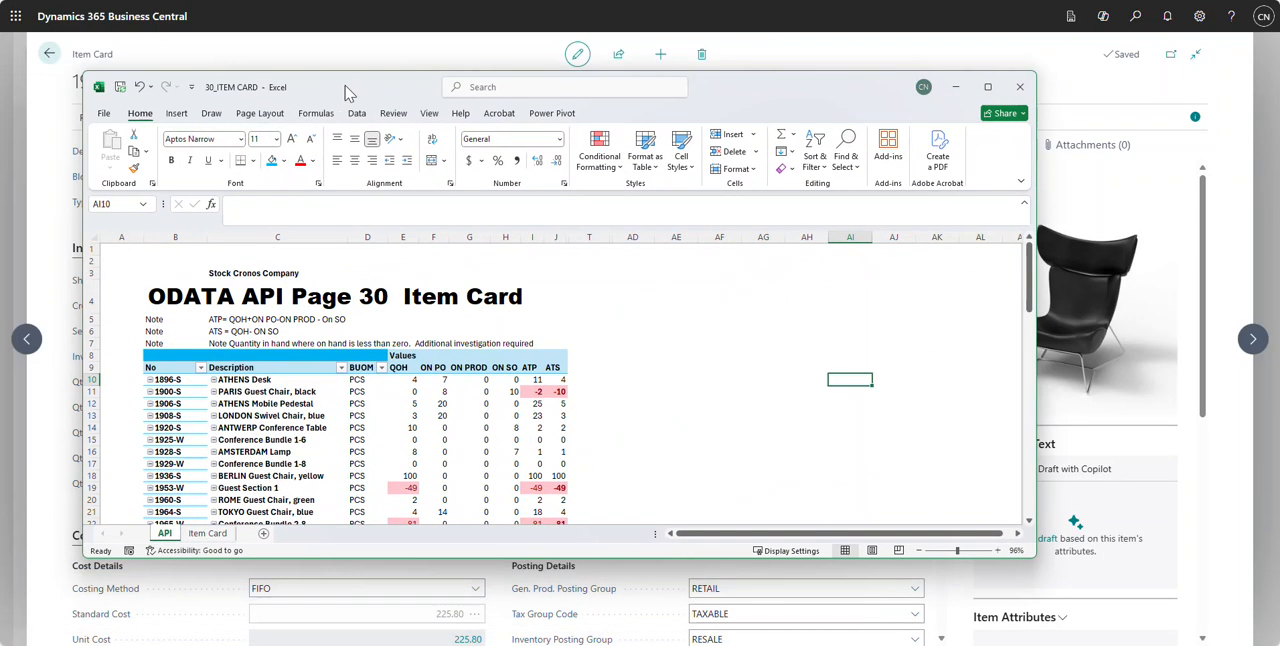
left_click(987, 87)
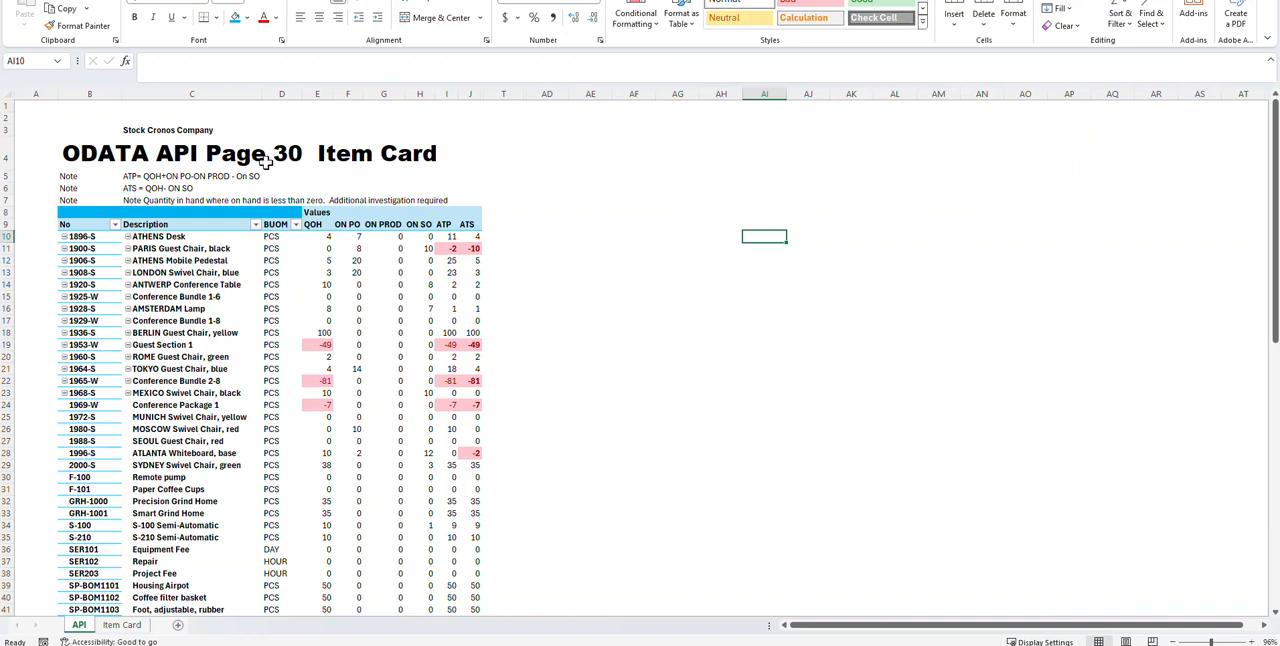
left_click(100, 252)
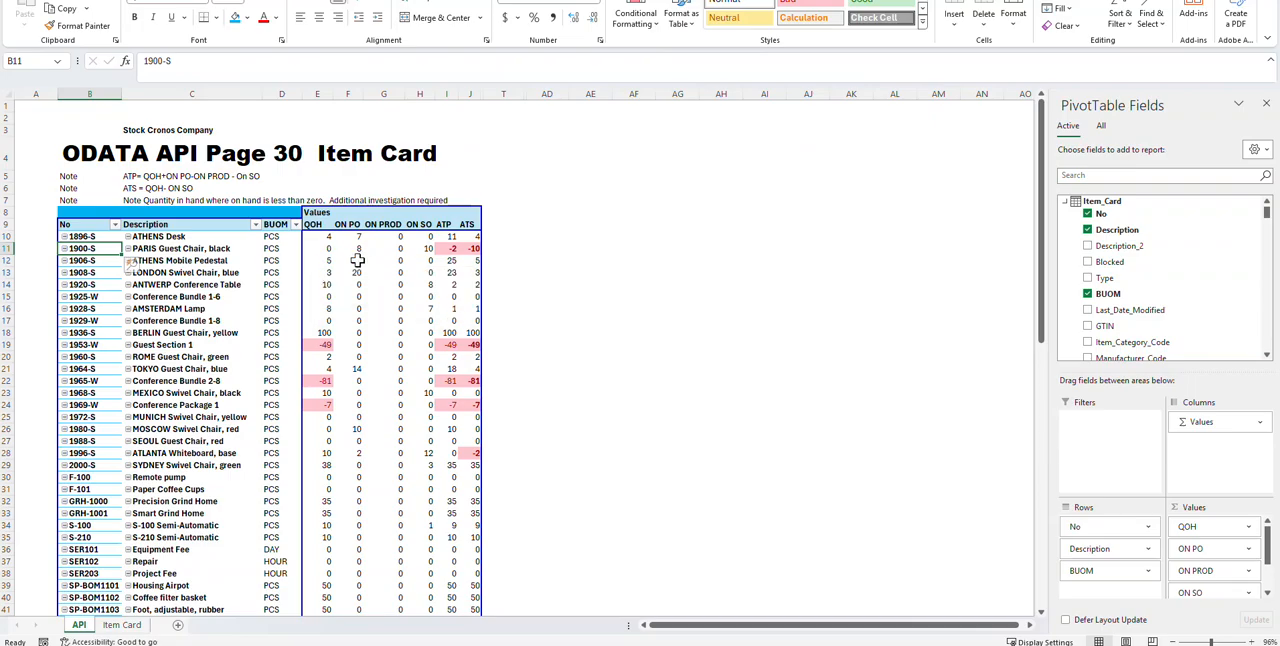
mouse_move(357, 260)
mouse_move(427, 259)
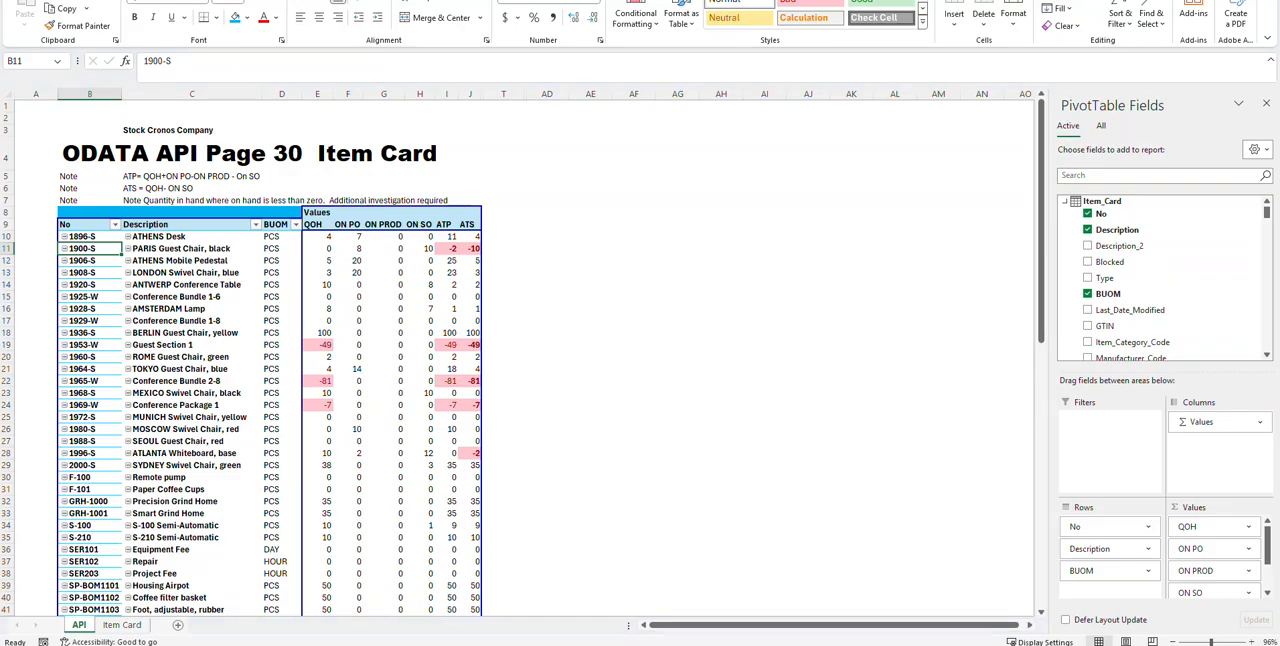
Step: Switch to the maximized atp workbook and locate item 1900-S in both the by-item and by-sales-order tables
left_click_drag(0, 190, 402, 104)
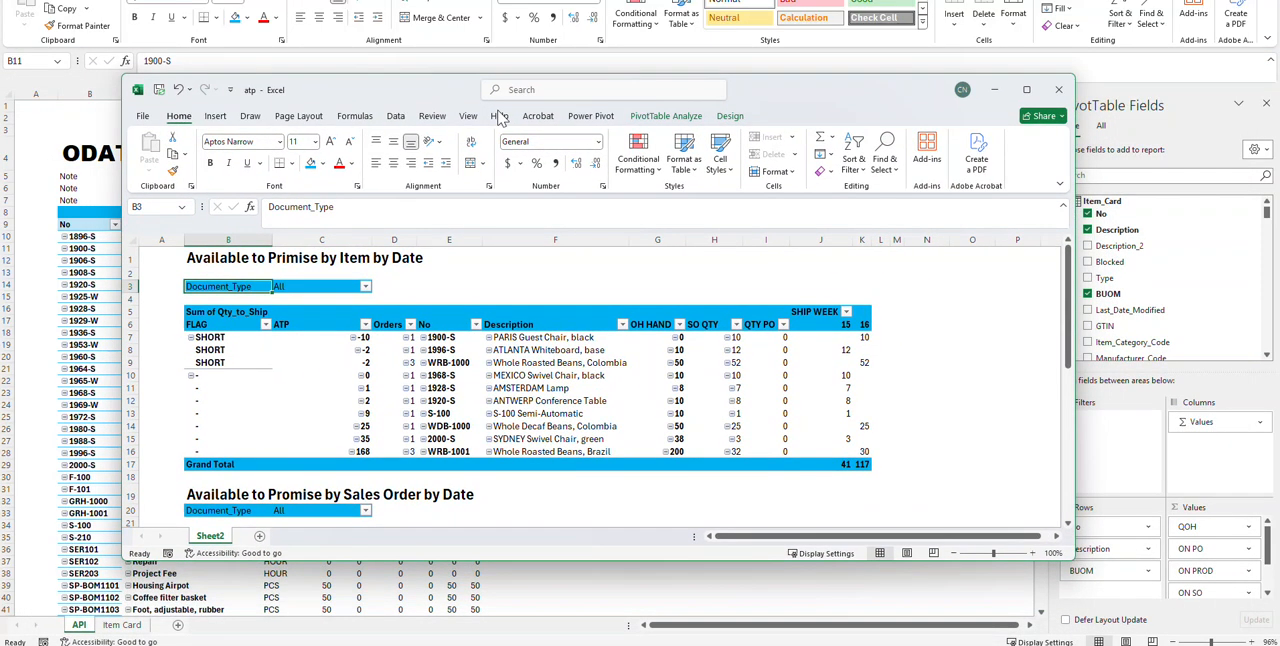
left_click(1027, 89)
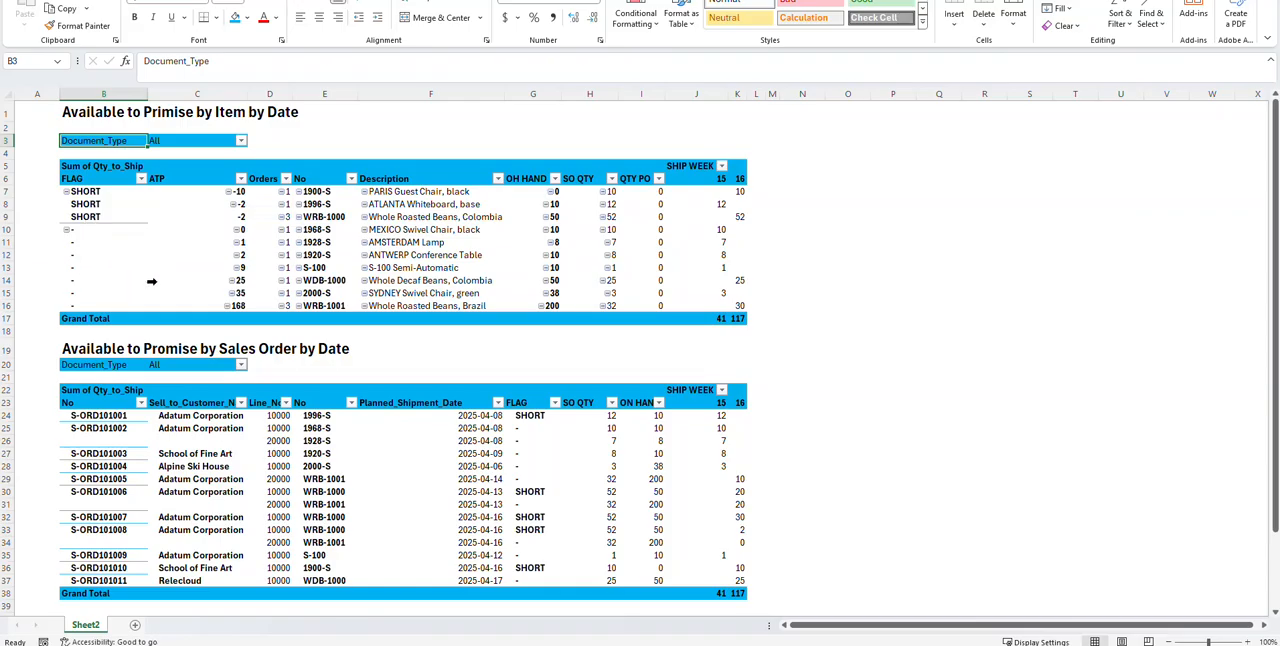
left_click(330, 197)
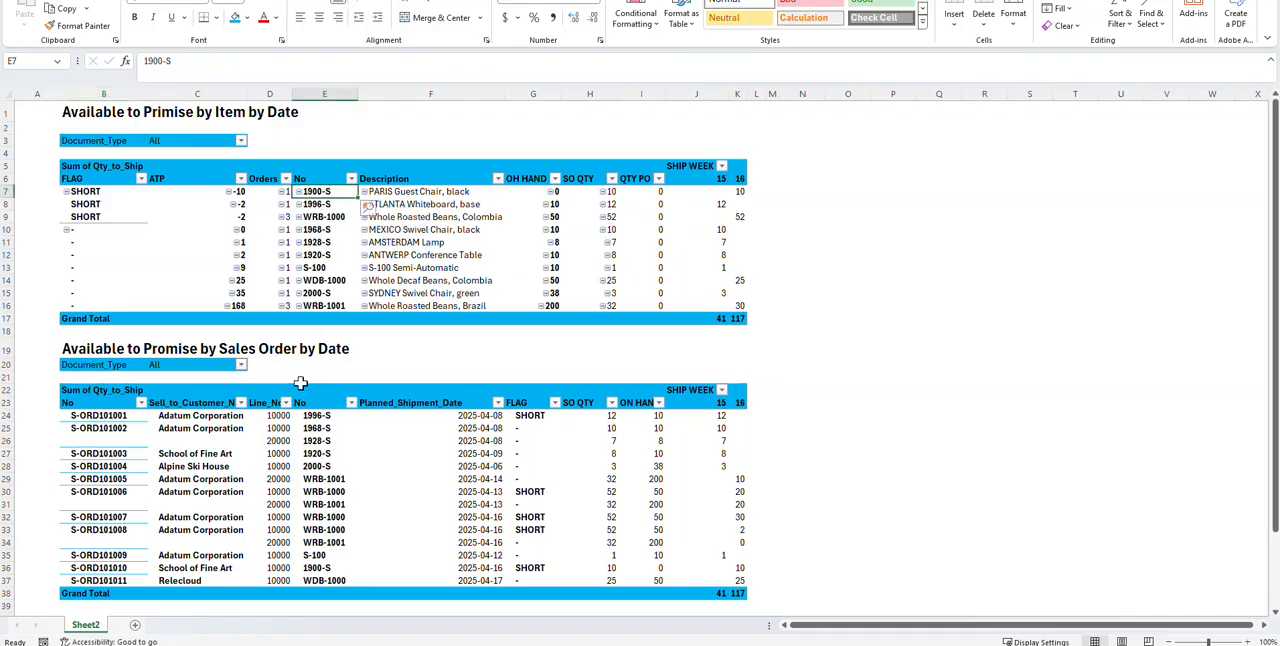
left_click(316, 570)
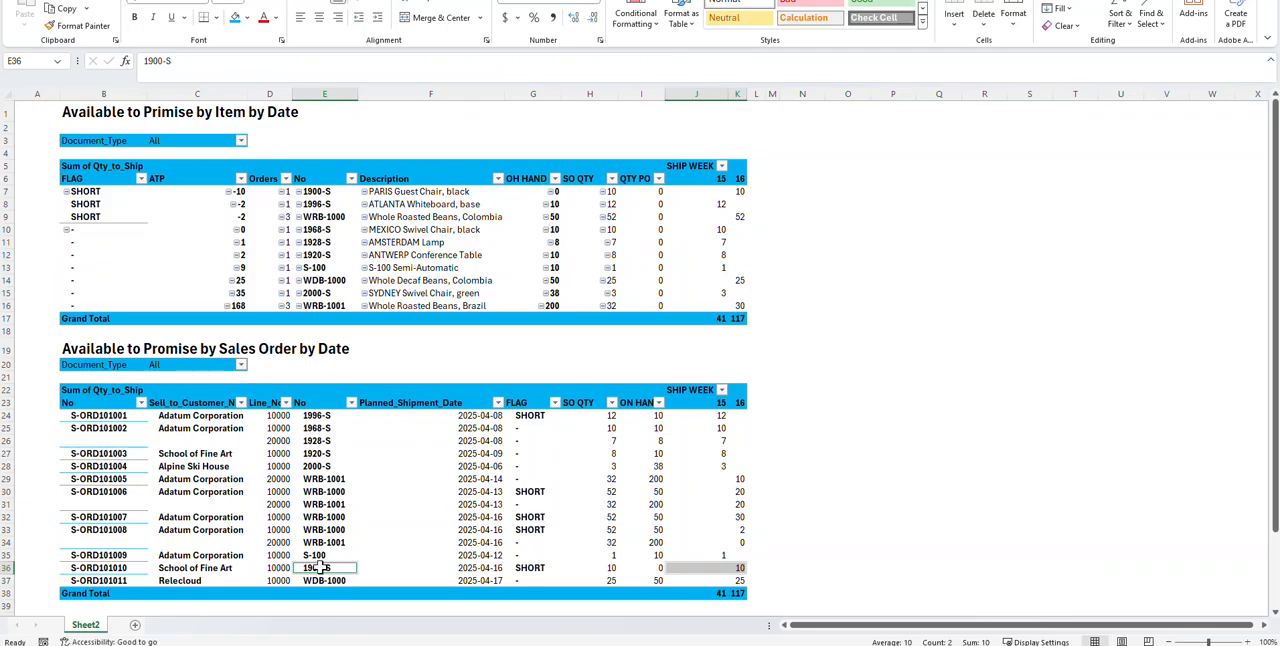
Step: Look through the sales order table and examine the orders of item WRB-1000 in the by-item table
scroll(289, 270, "down", 6)
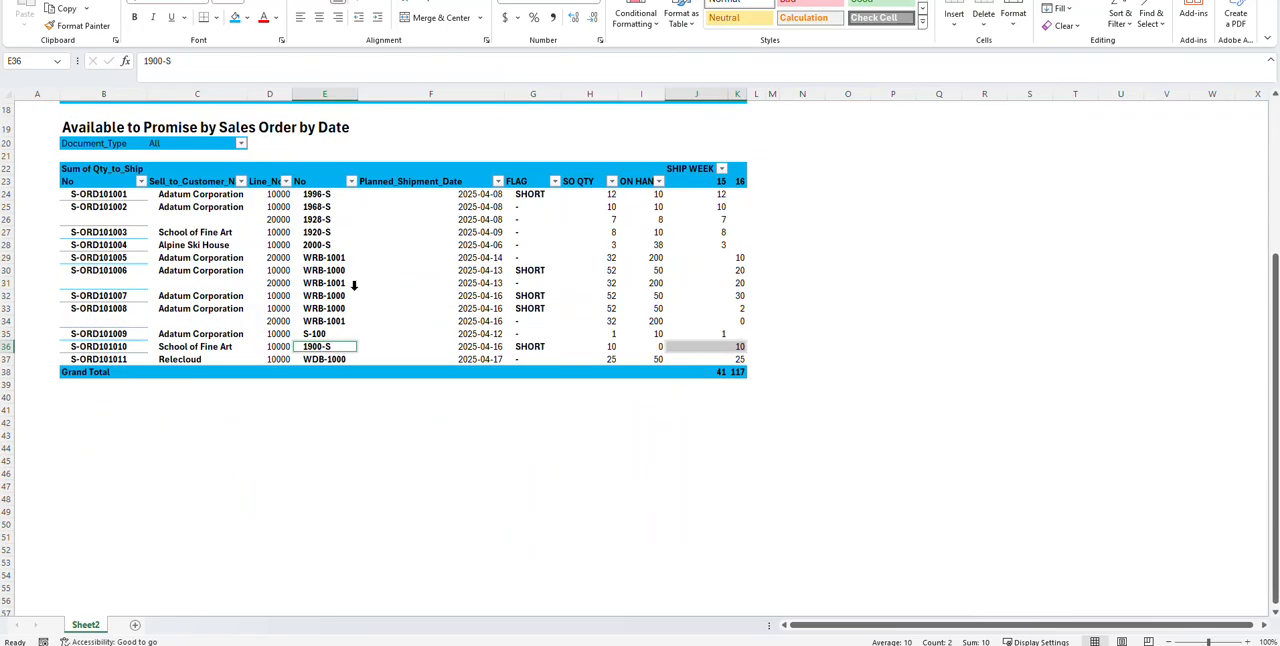
scroll(356, 306, "up", 6)
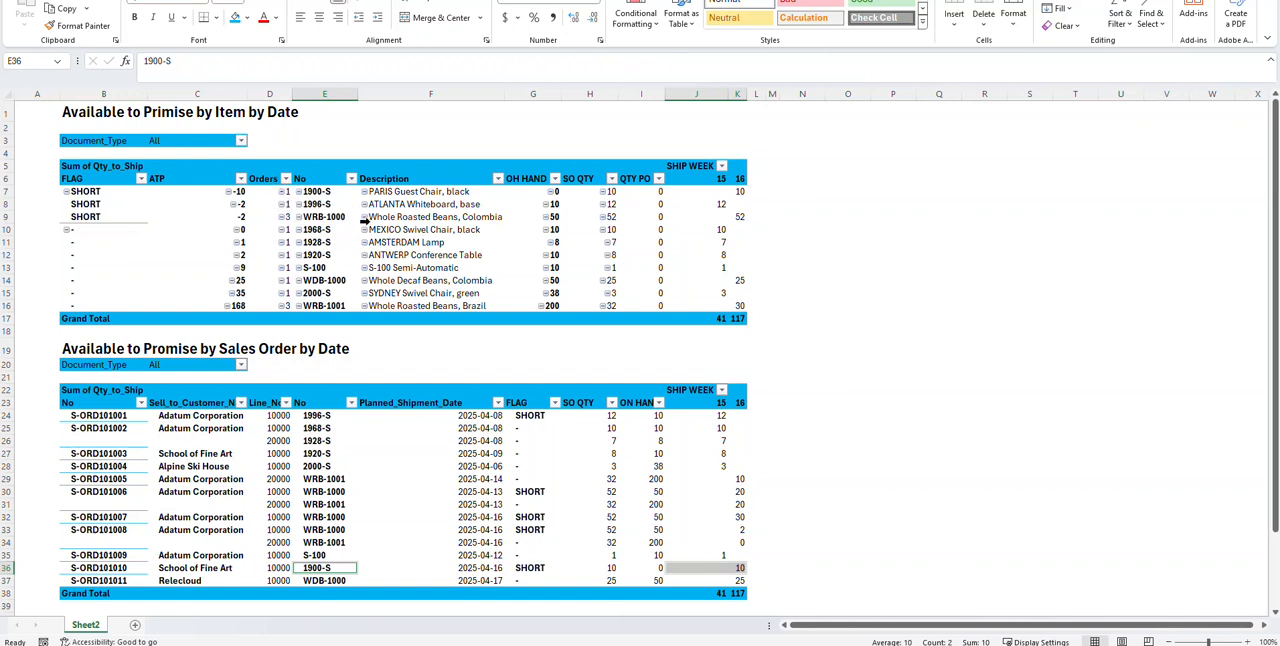
left_click(286, 216)
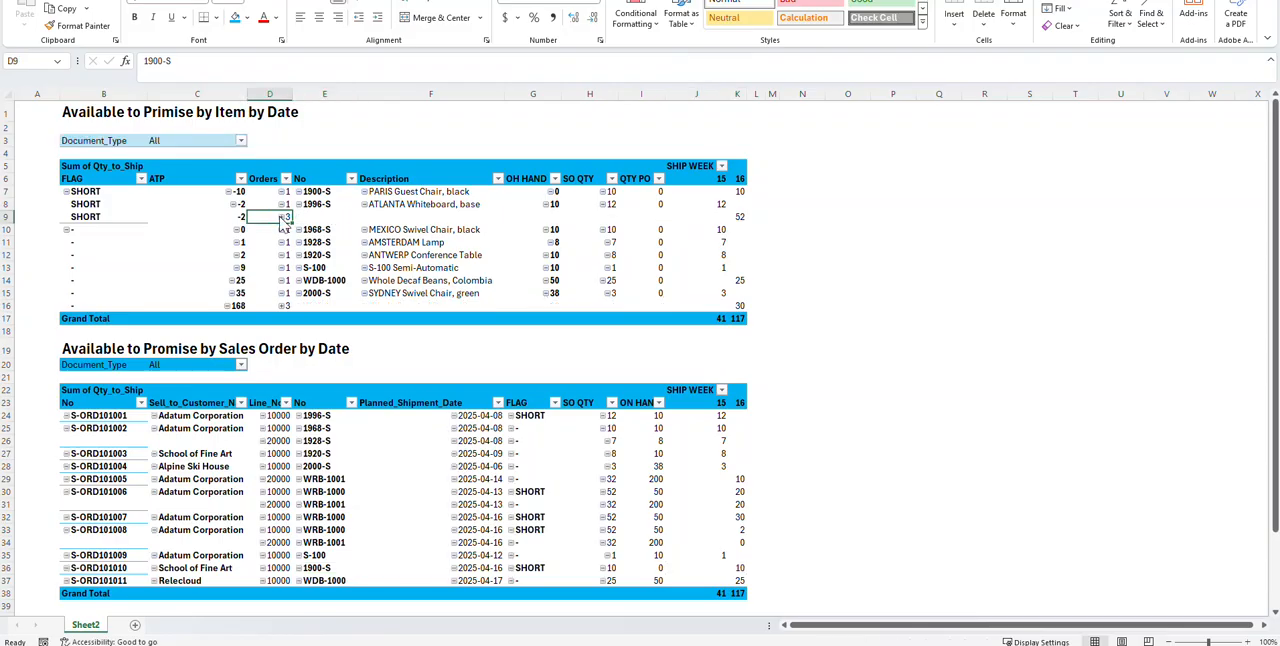
left_click(309, 216)
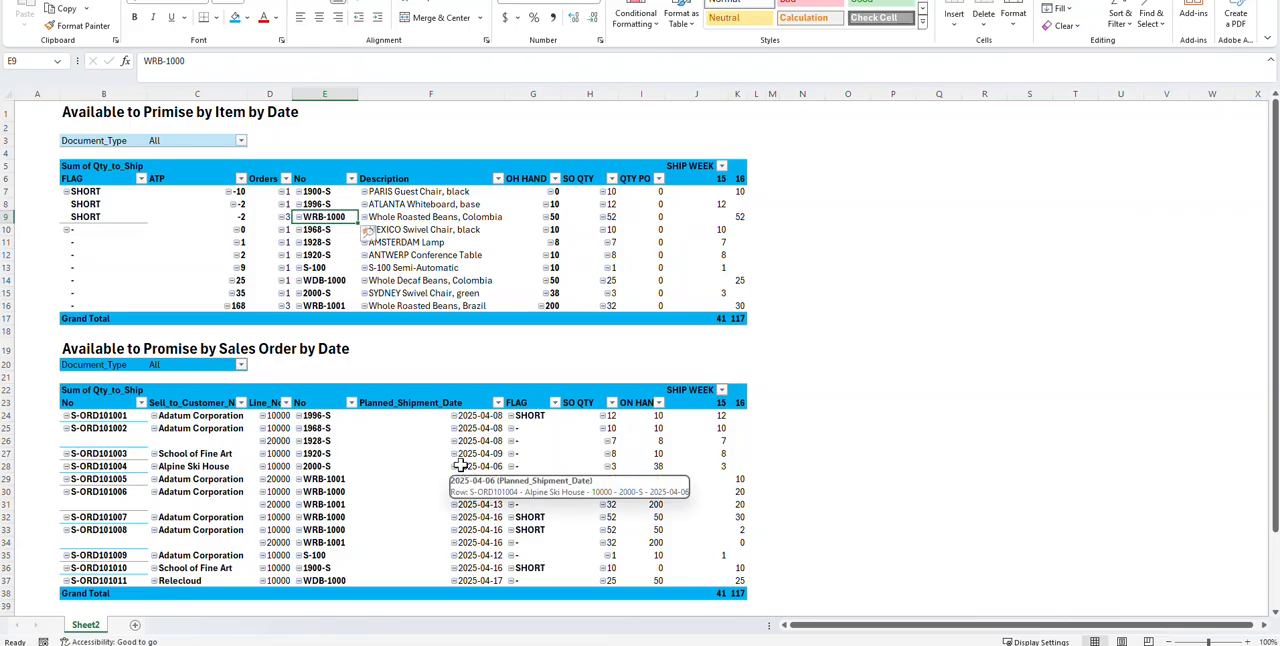
Step: Show the field list of the by-item pivot table and collapse its source tables to see which ones feed it
left_click(427, 196)
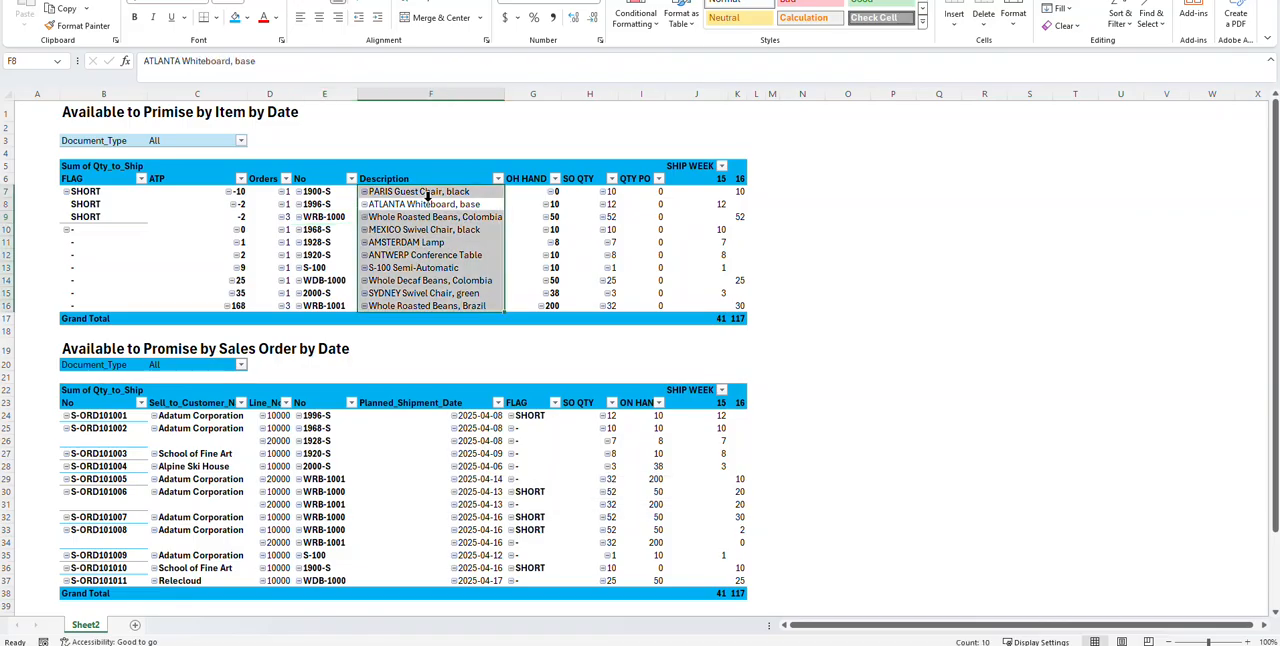
right_click(437, 220)
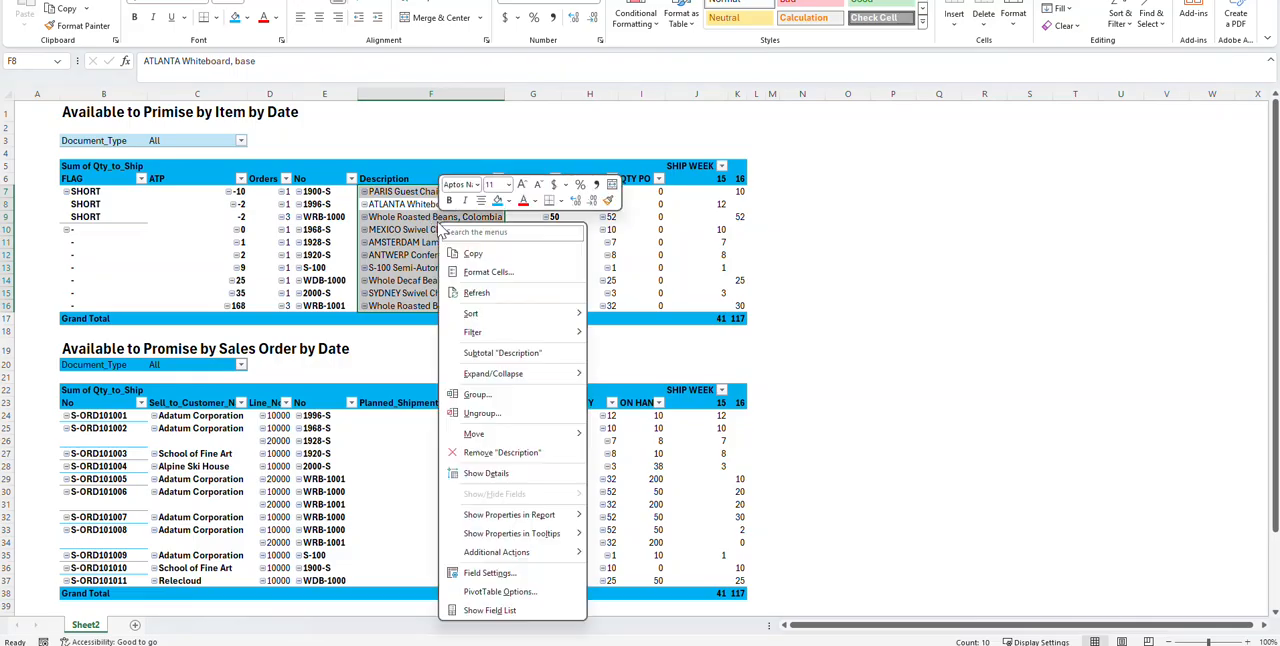
left_click(489, 609)
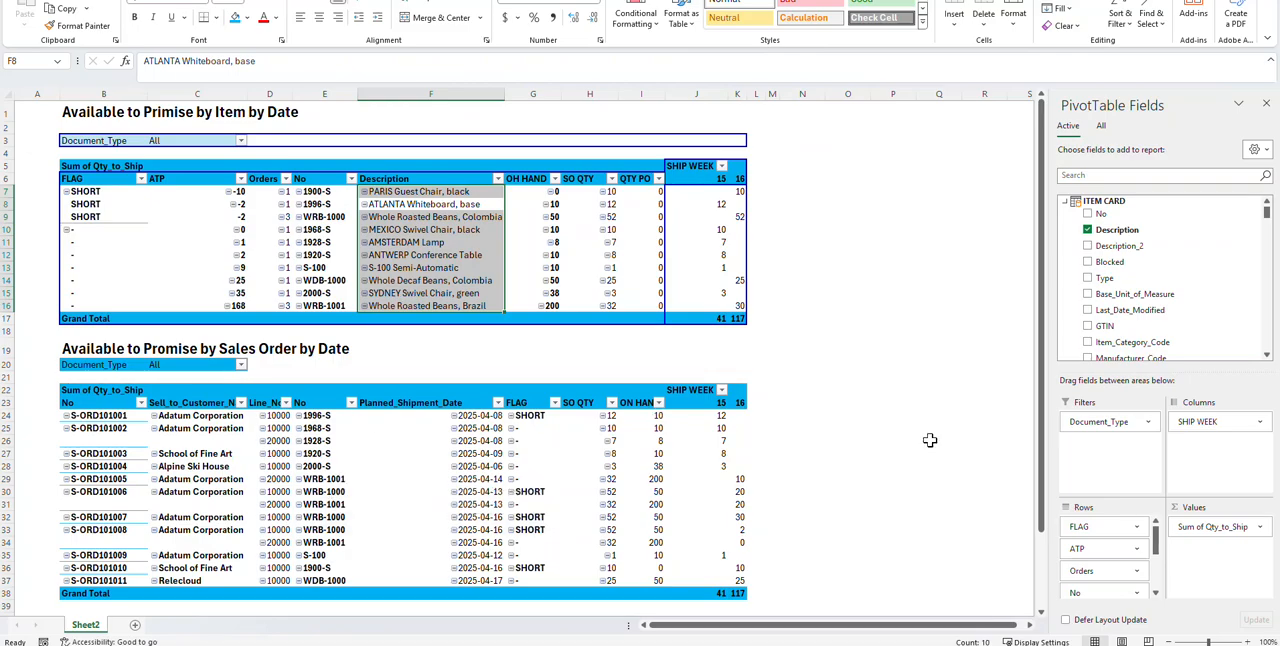
left_click_drag(1040, 265, 1047, 290)
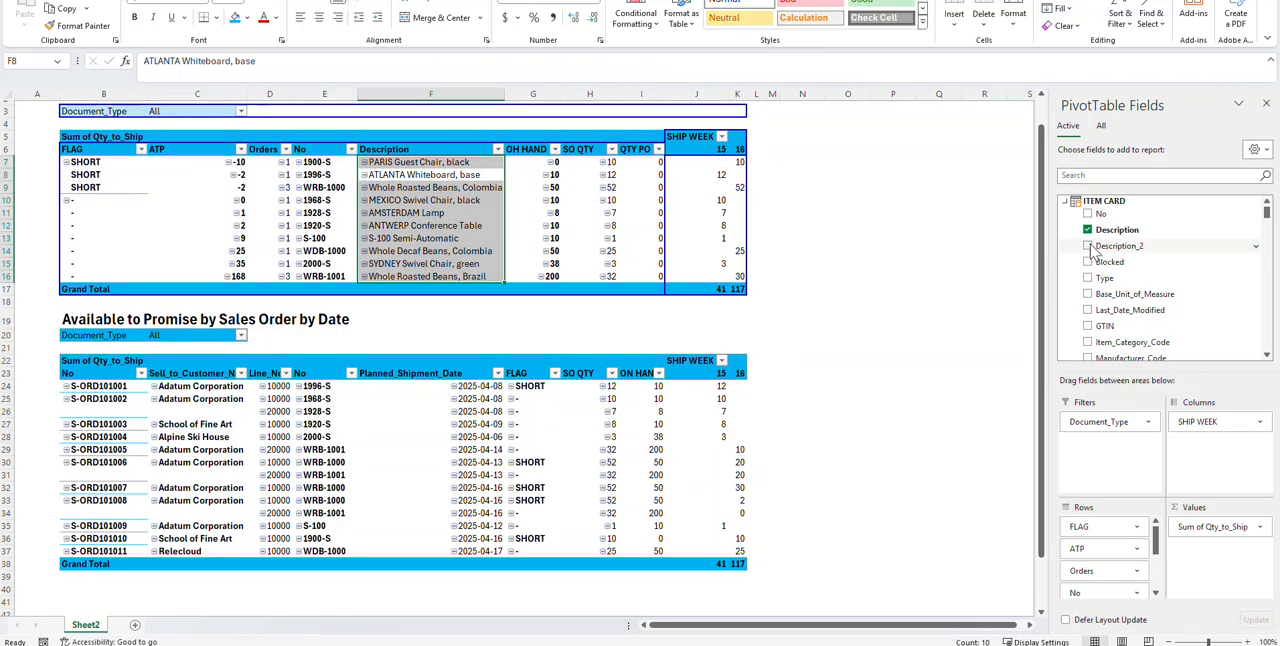
left_click(1066, 201)
left_click(1066, 221)
left_click(1066, 241)
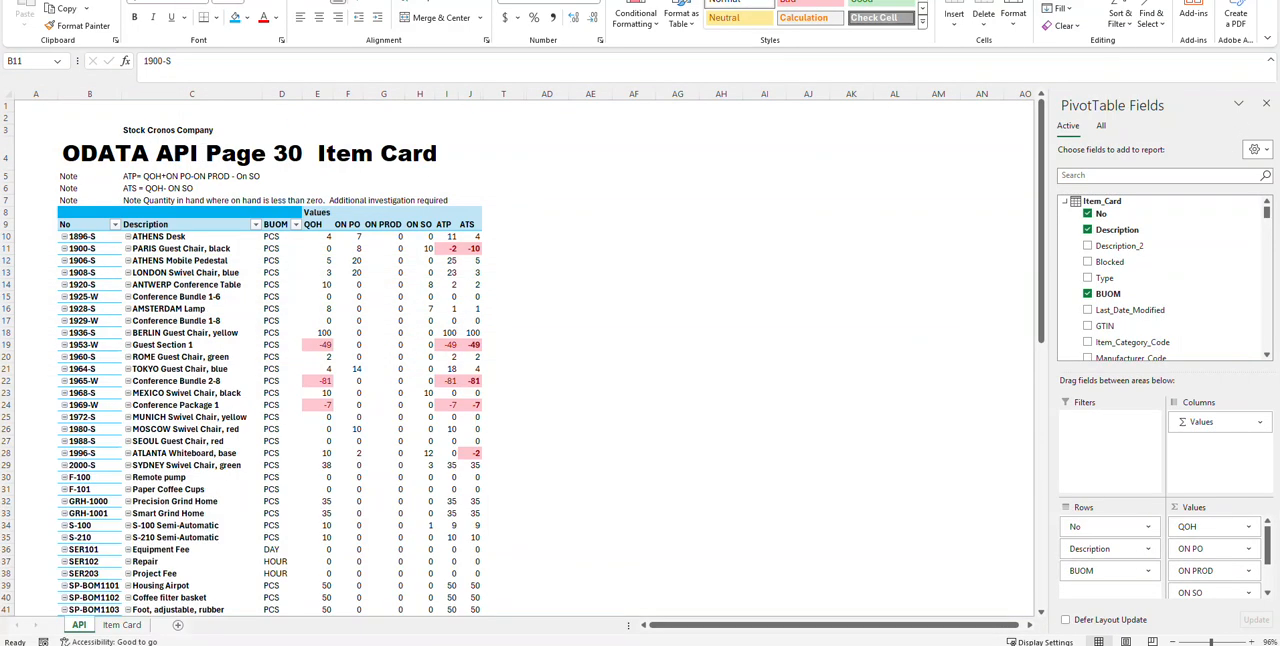
Step: Return to the 30_ITEM CARD workbook and add the Type field of Item_Card to the pivot table's rows
left_click(1066, 203)
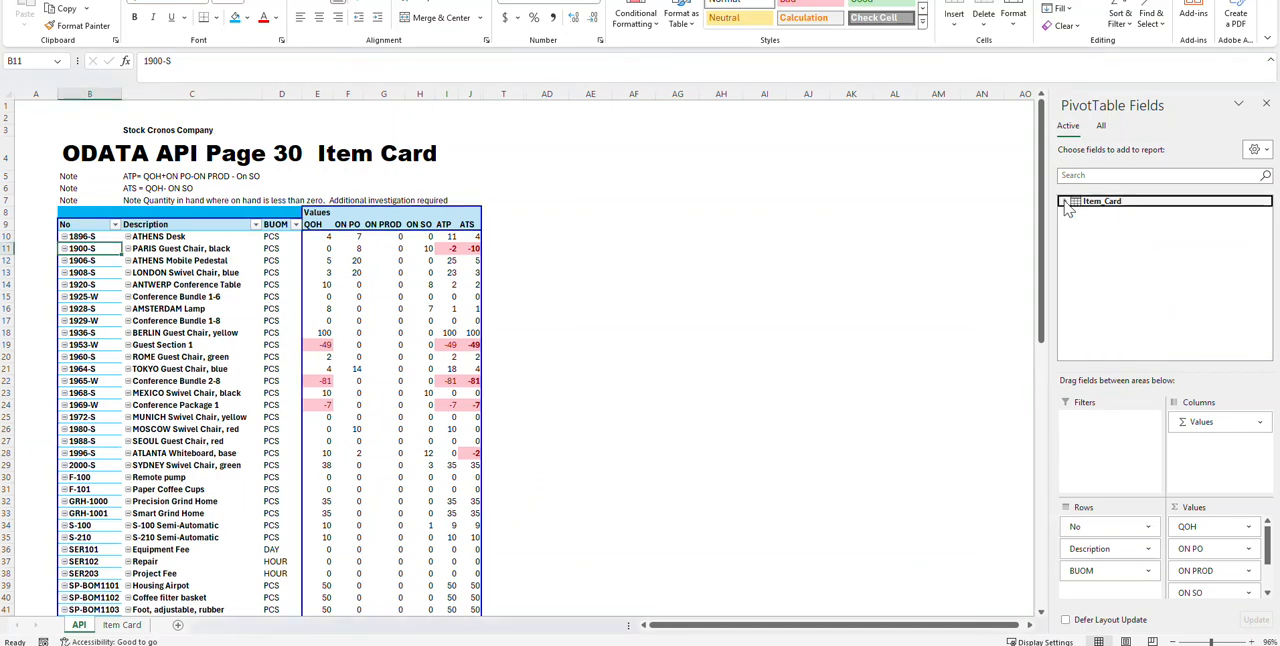
left_click(1065, 203)
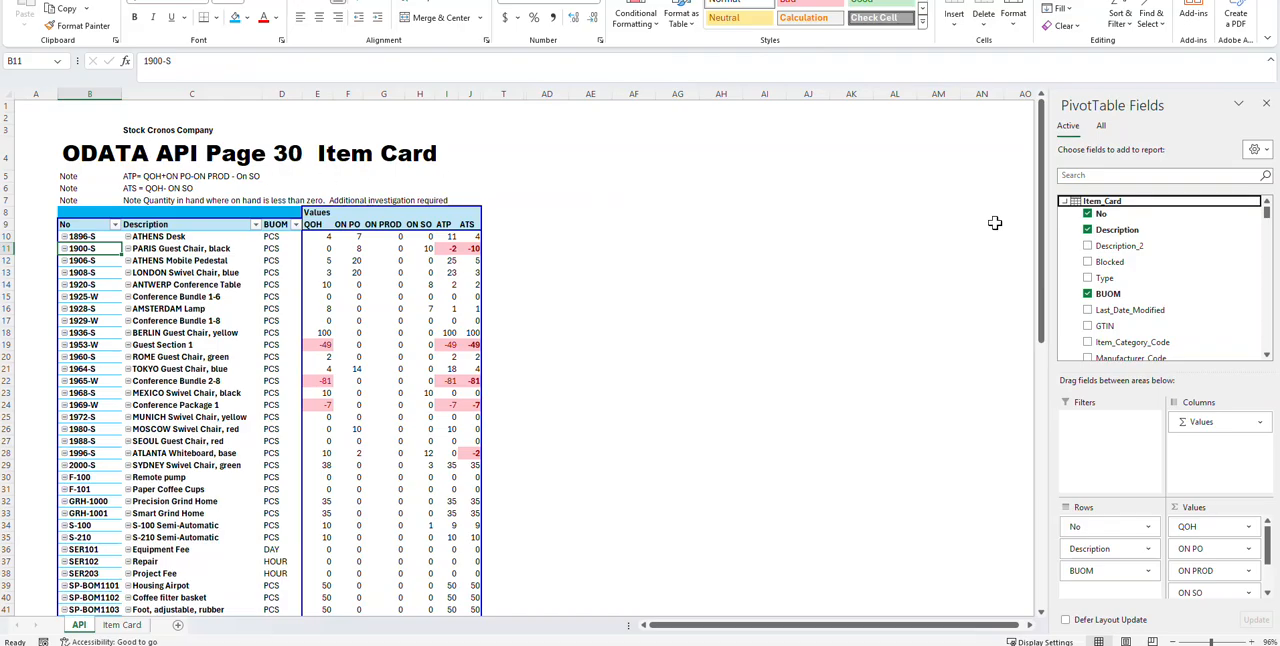
scroll(1043, 200, "down", 1)
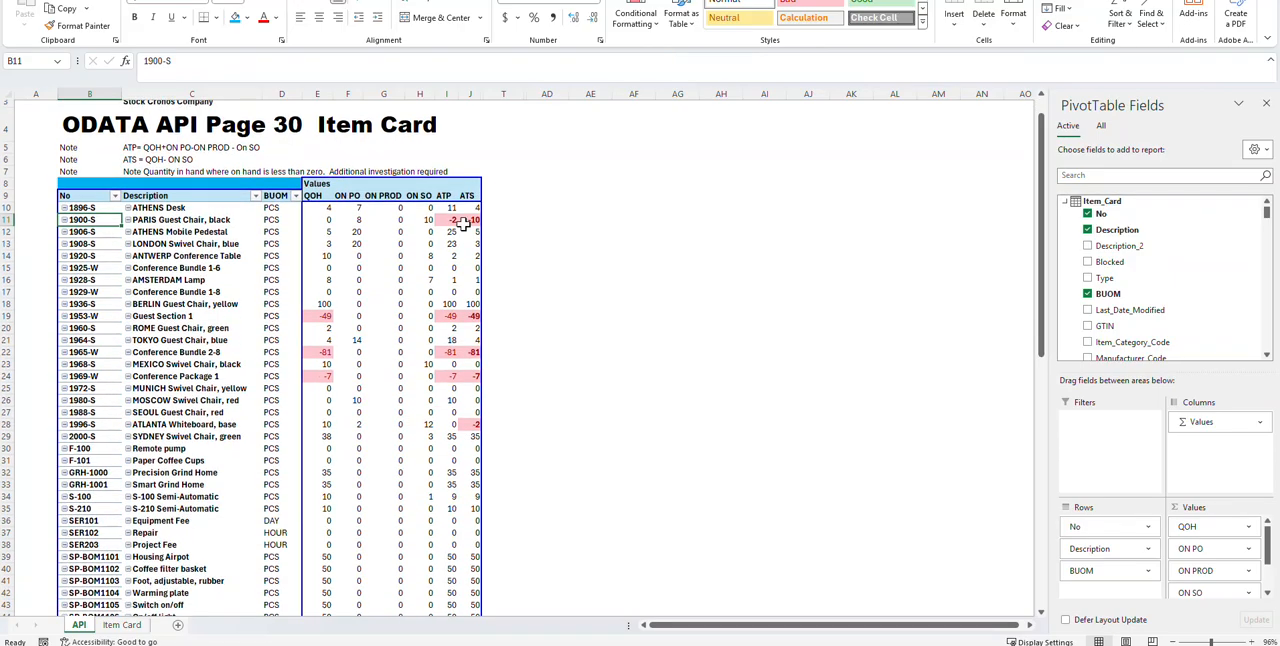
left_click_drag(1104, 278, 282, 200)
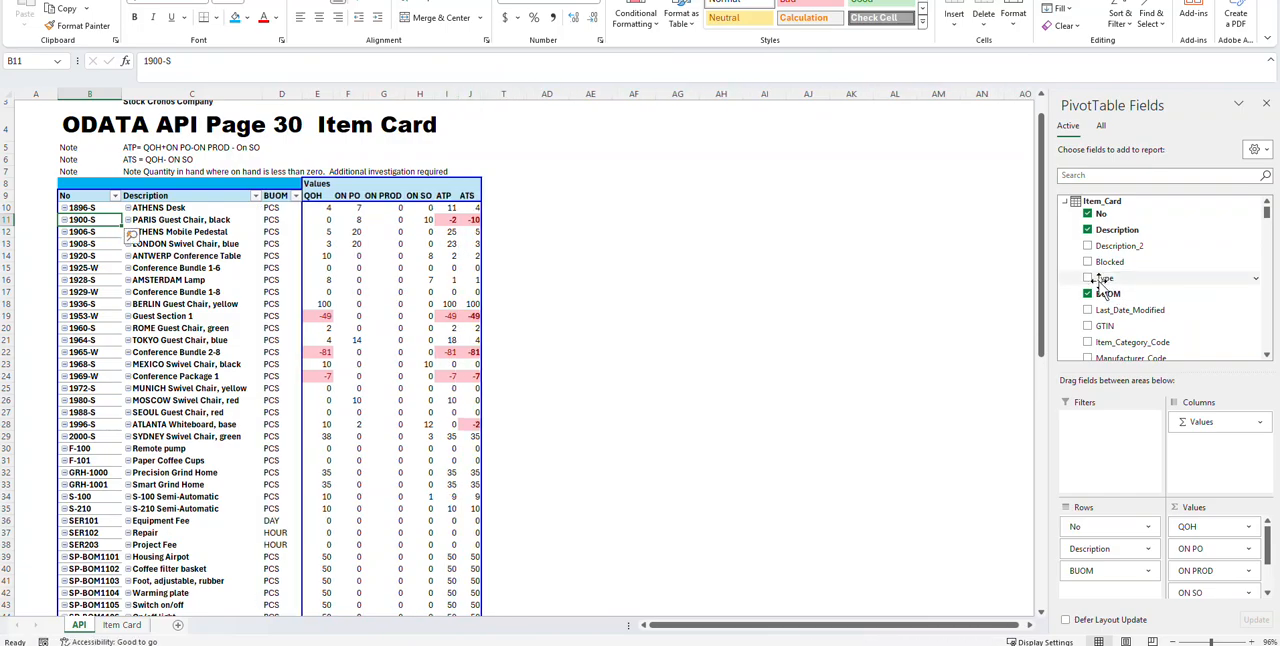
left_click(1088, 279)
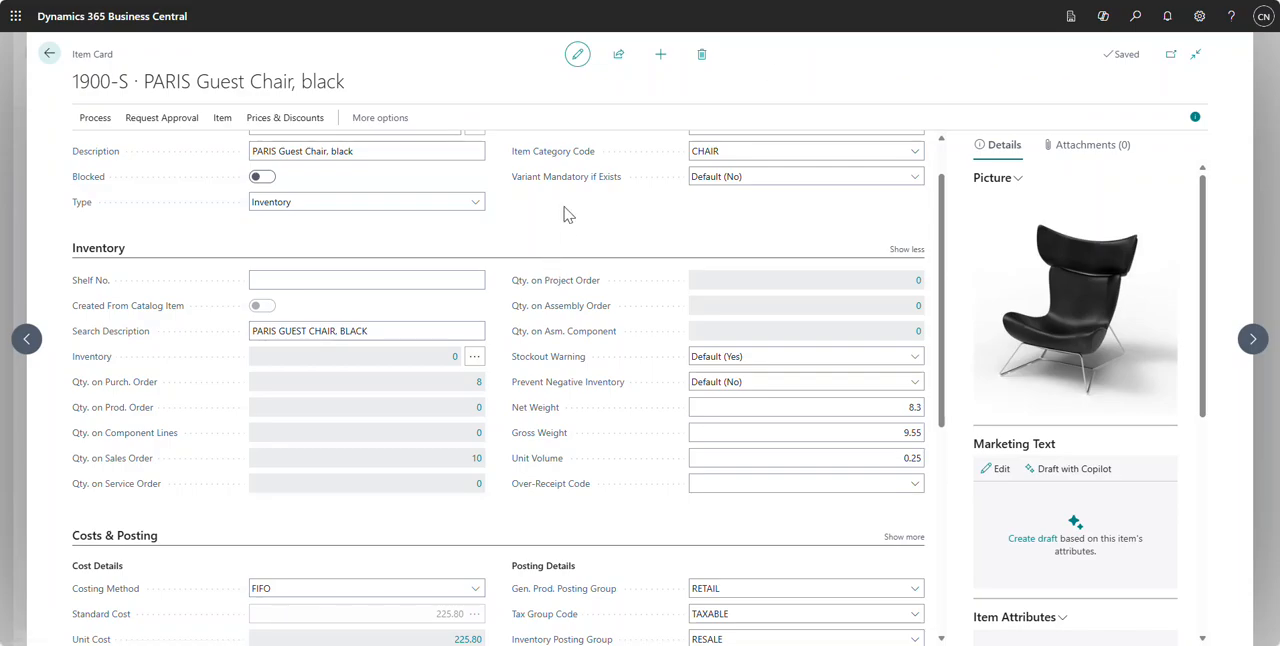
Step: Switch to Business Central and inspect the source page and table of item 1900-S's assembly order list and of its item card
left_click(862, 310)
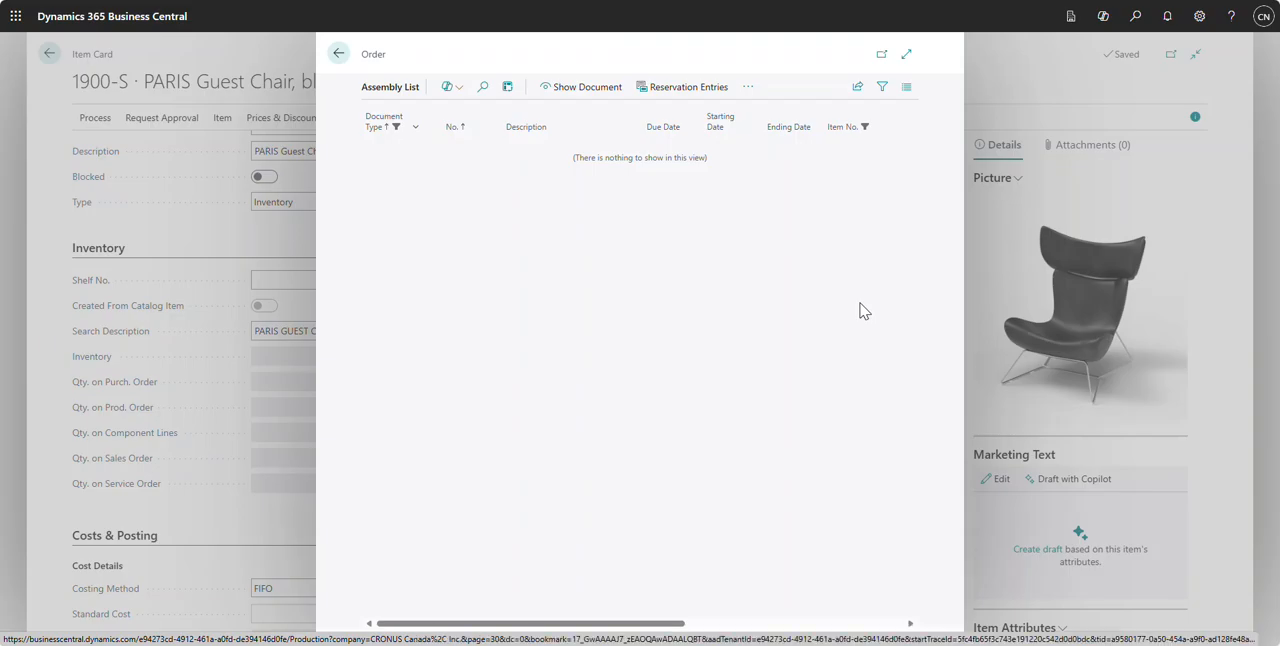
key("ctrl+alt+F1")
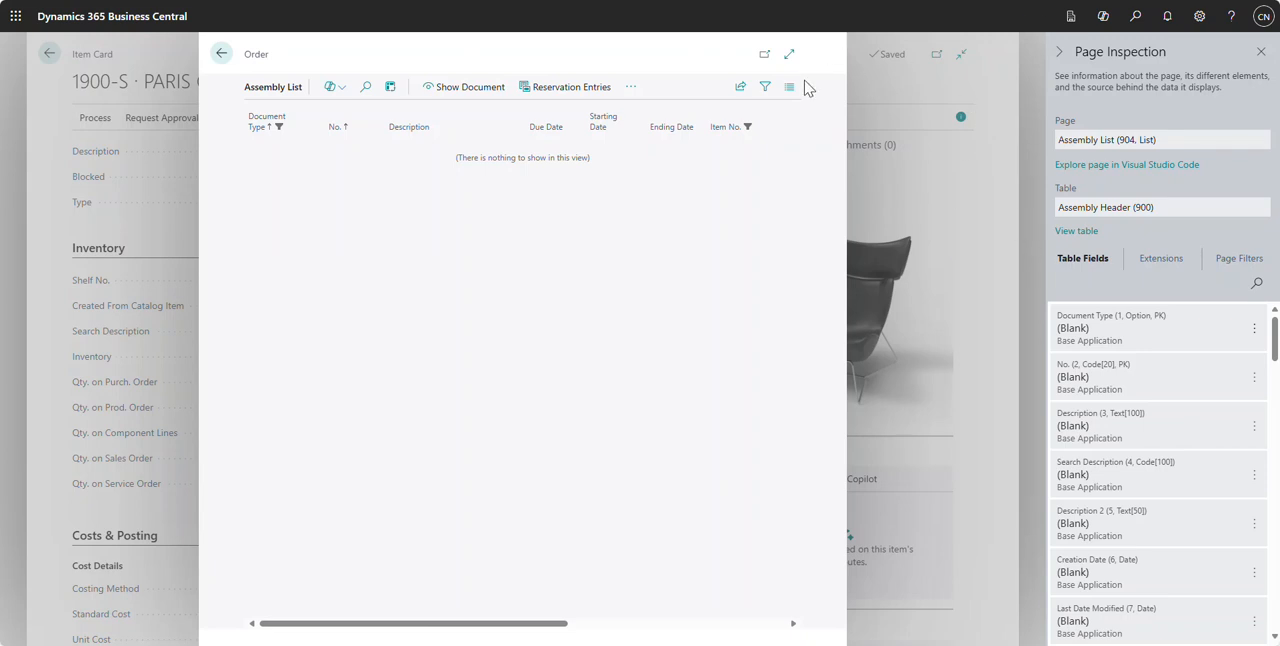
left_click(902, 198)
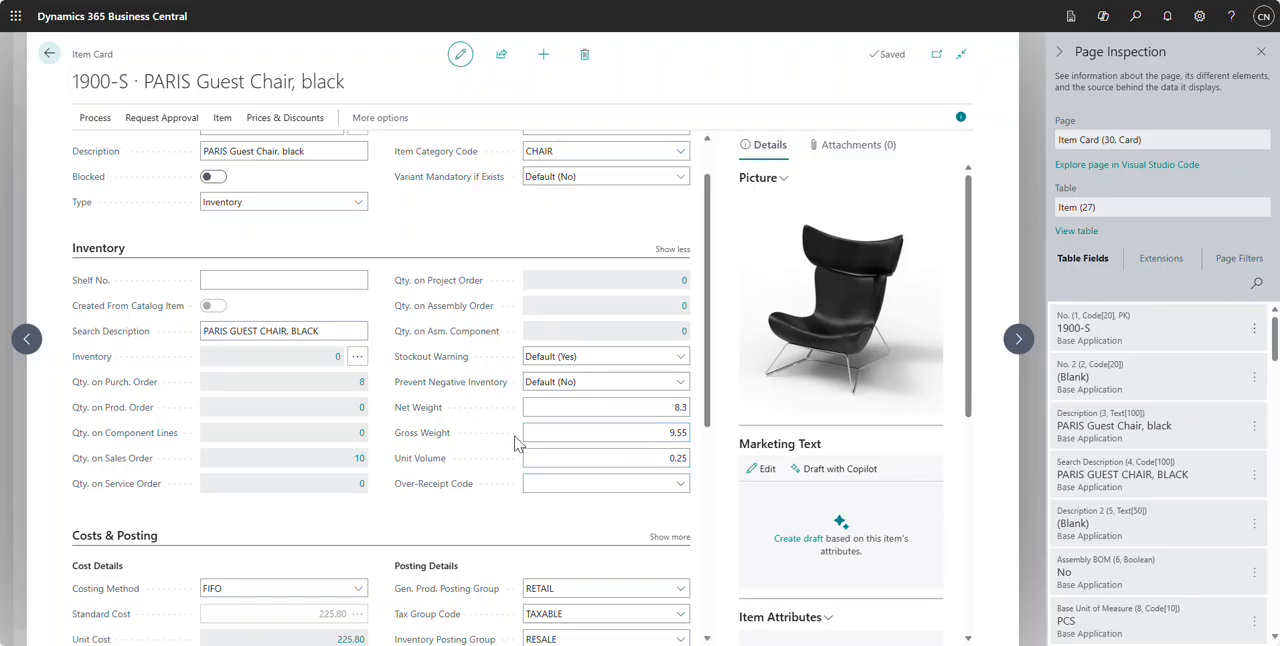
scroll(512, 440, "down", 2)
scroll(505, 432, "down", 2)
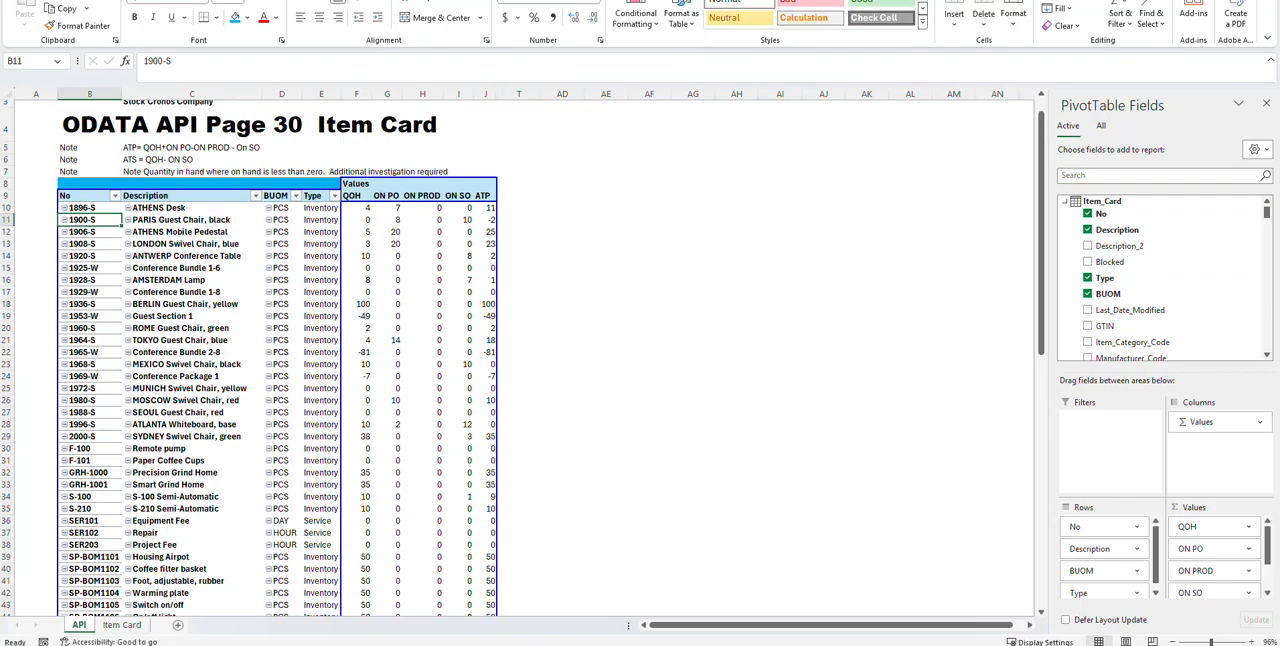
Step: Open the Power Pivot data model and look through the Item_Card table's columns, from the inventory quantities to the cost fields
left_click(530, 1)
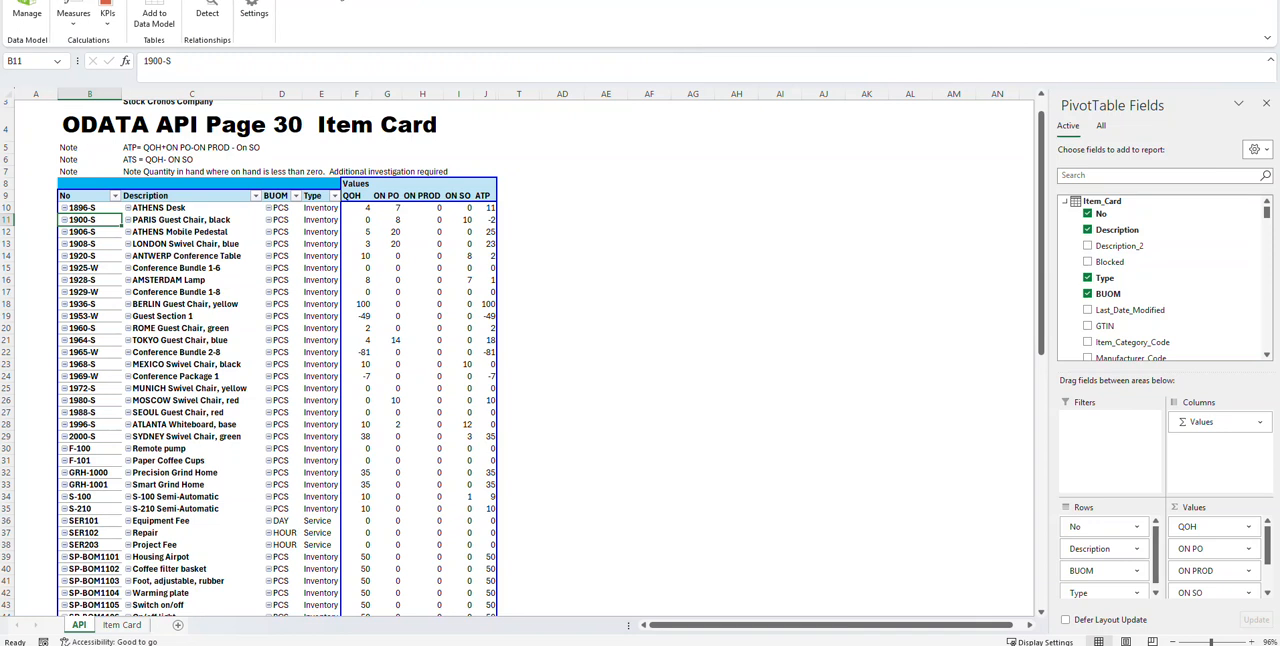
left_click(32, 9)
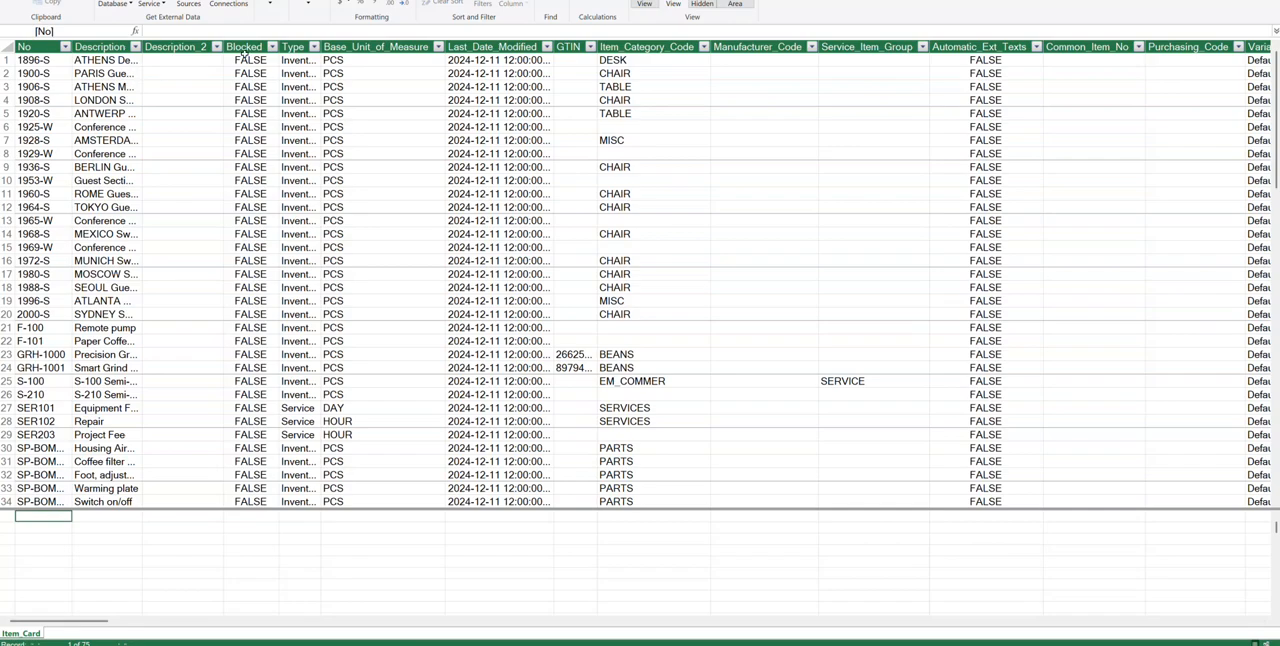
left_click_drag(88, 622, 55, 628)
left_click_drag(72, 628, 168, 628)
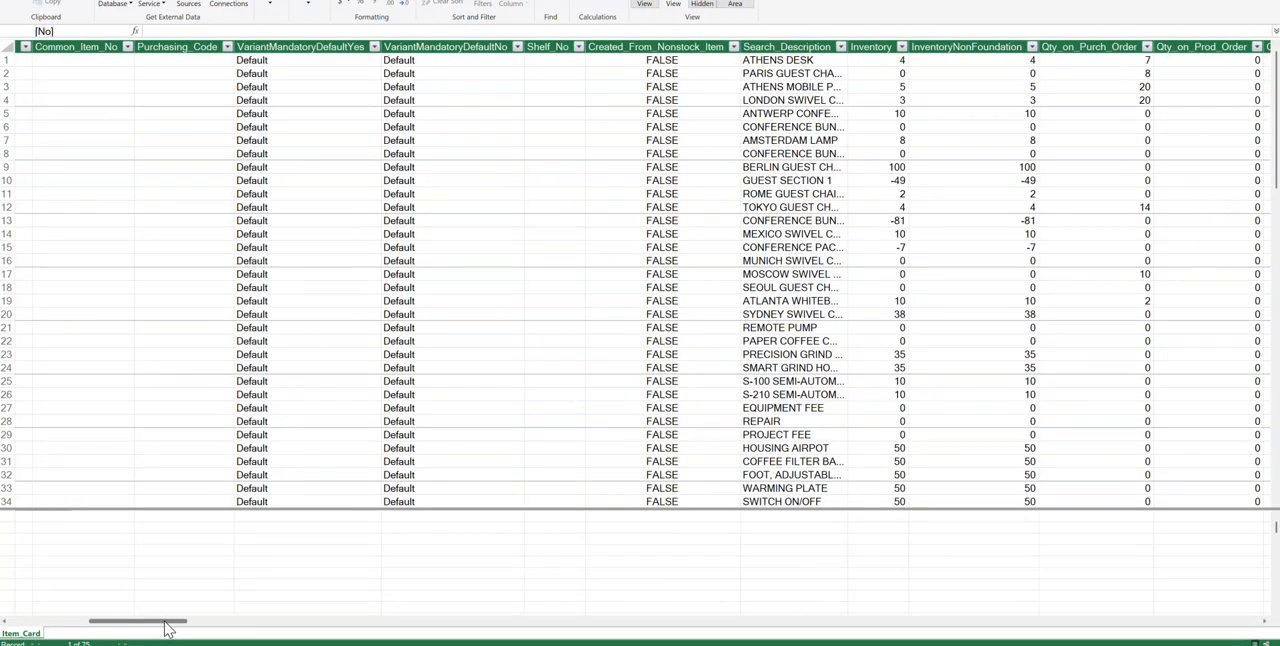
left_click_drag(168, 628, 180, 628)
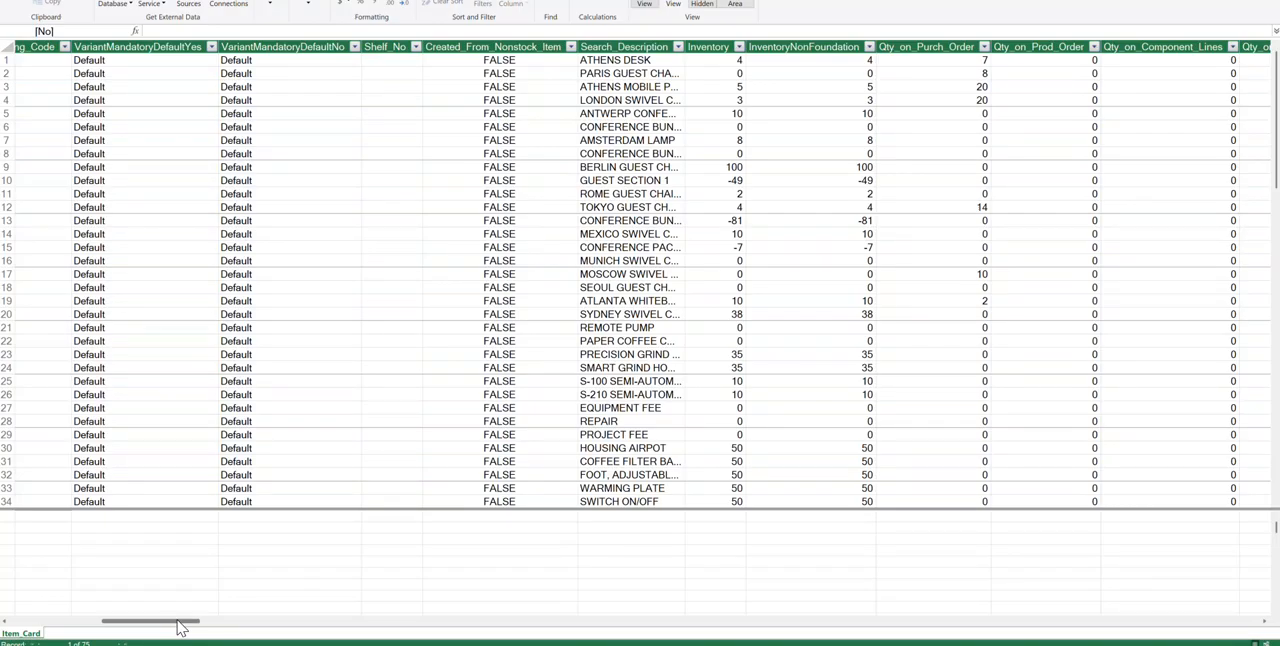
left_click_drag(180, 627, 473, 625)
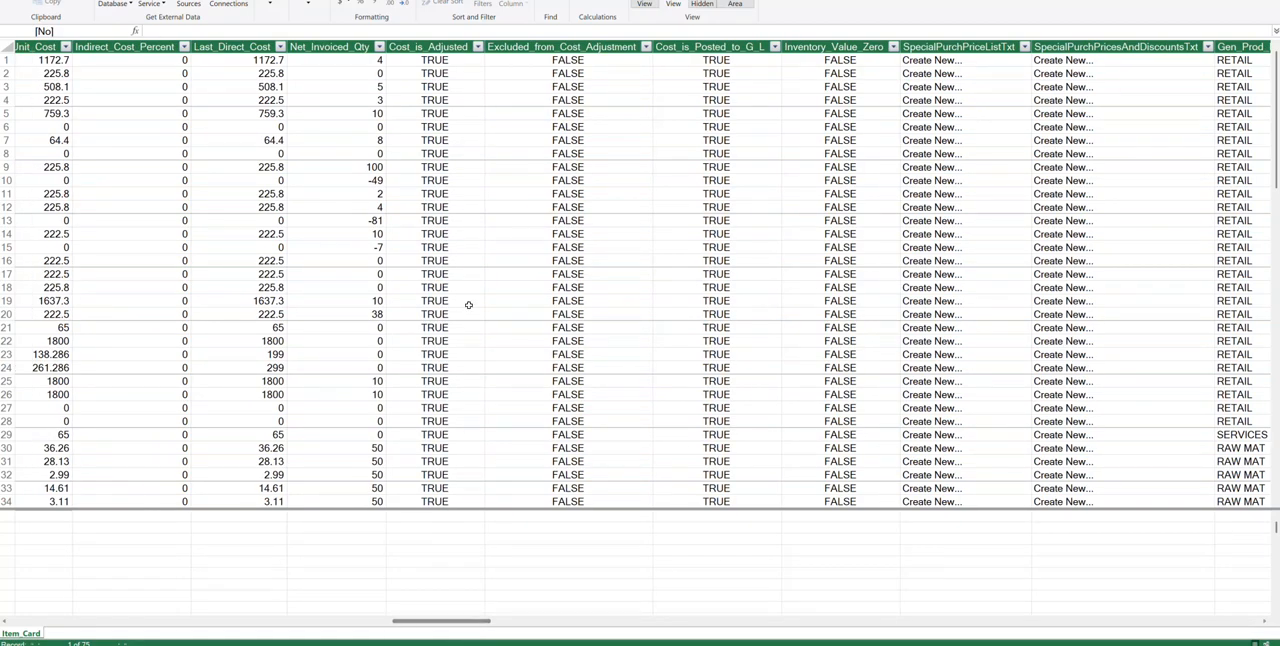
left_click(425, 98)
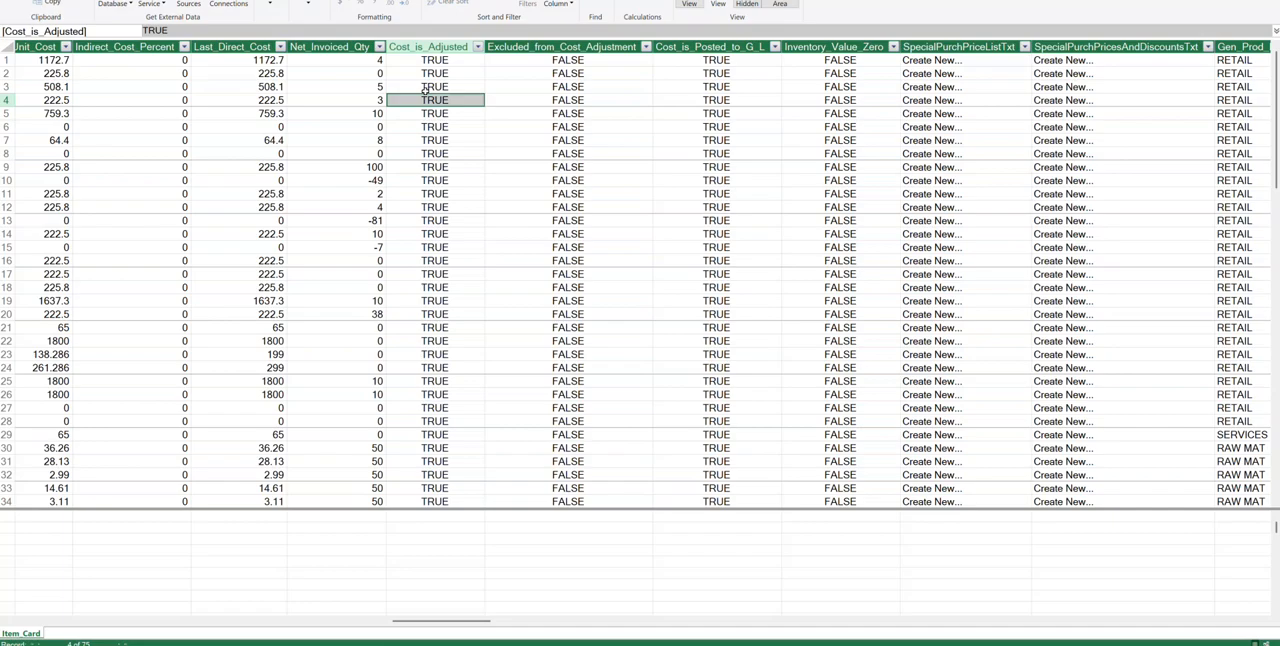
left_click_drag(449, 624, 58, 629)
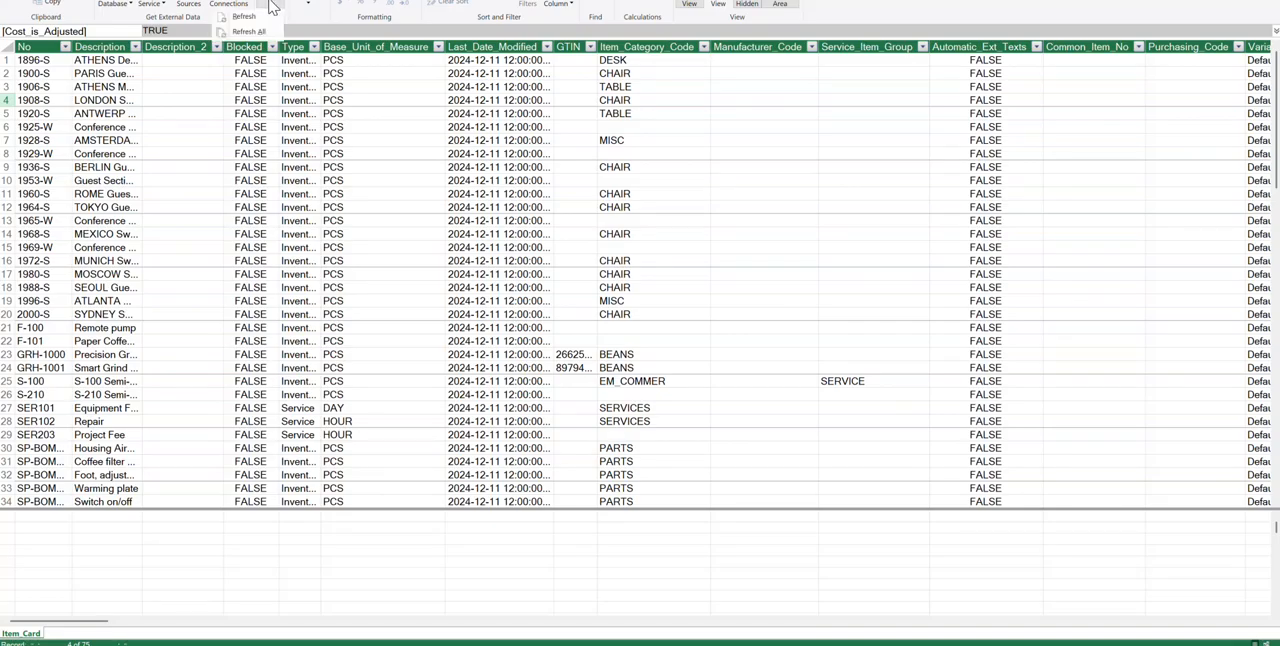
Step: Refresh the Item_Card table in the data model from its source and return to the workbook
left_click(250, 18)
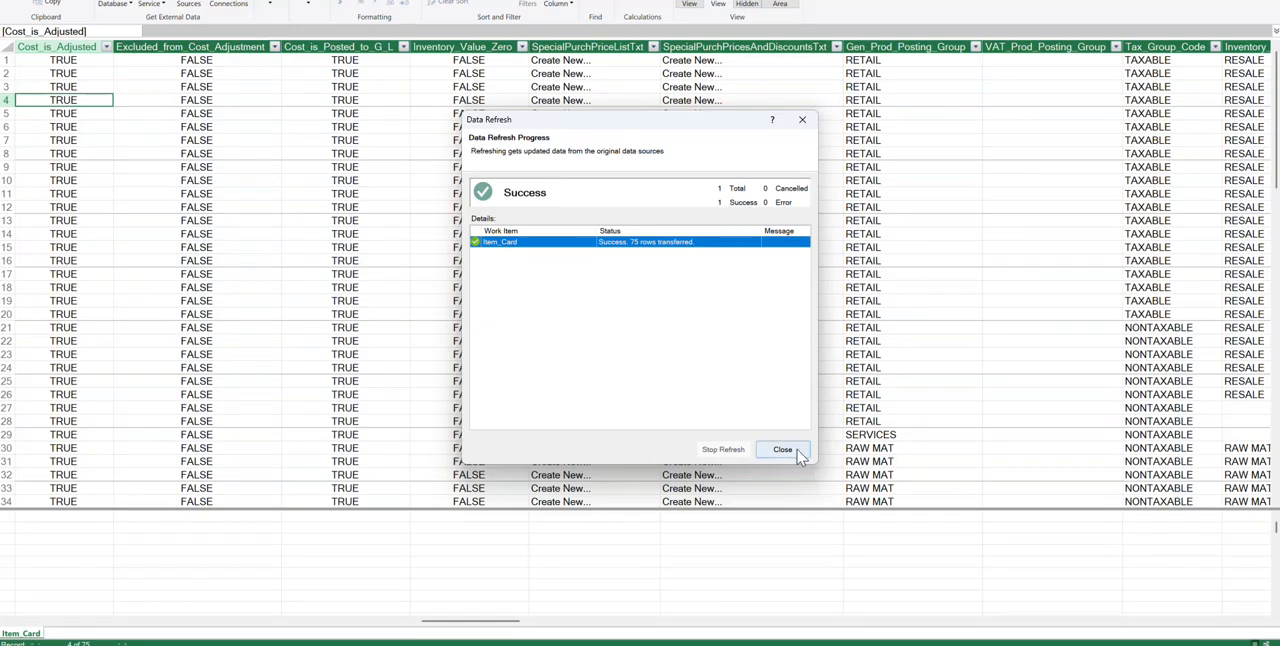
left_click(784, 450)
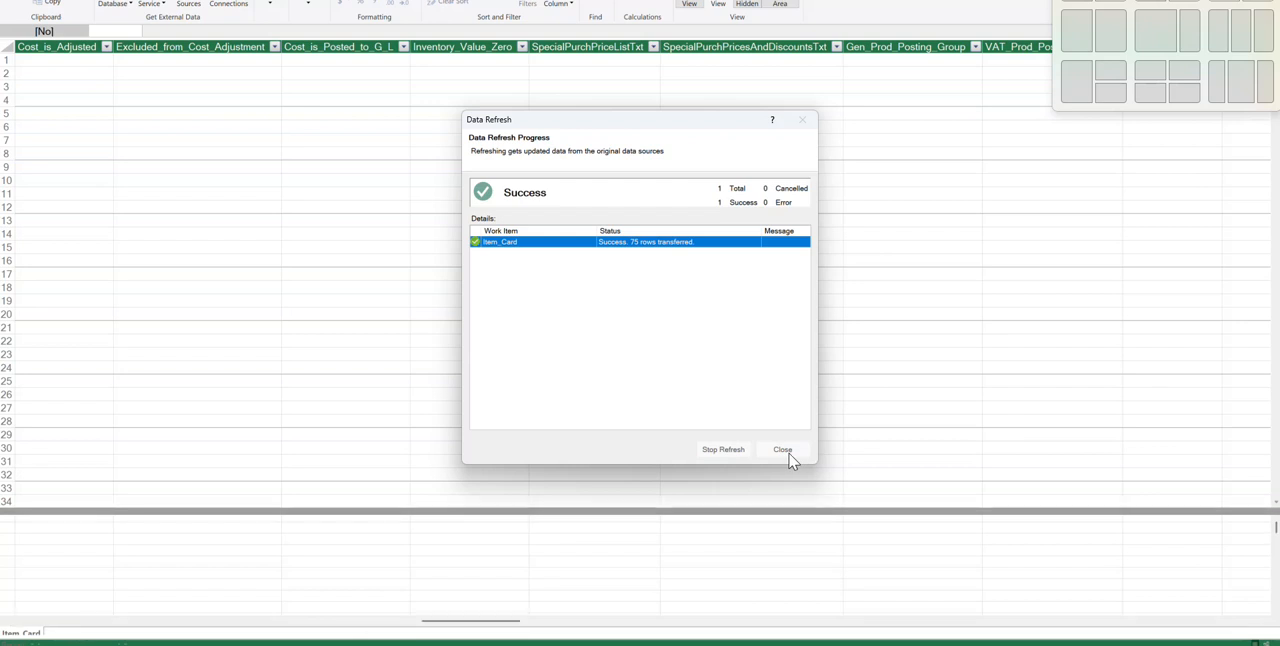
left_click(787, 452)
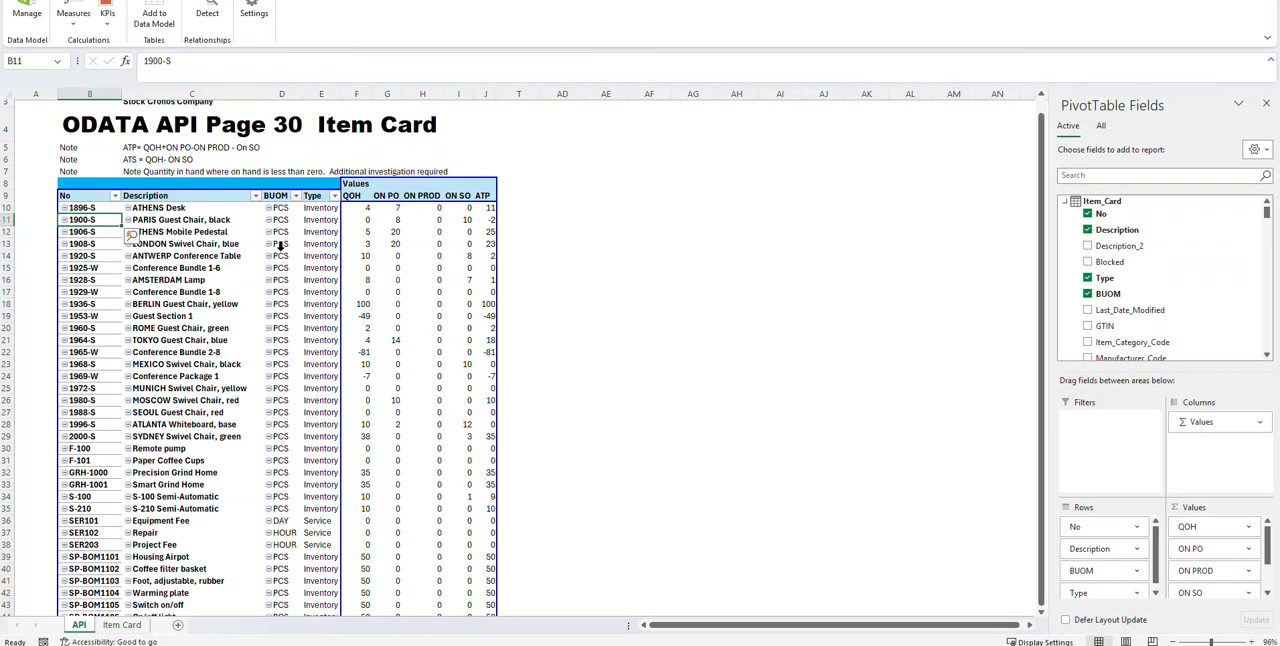
Step: Show the workbook's data refresh options, then dismiss them and look down the item rows of the pivot table
left_click(278, 254)
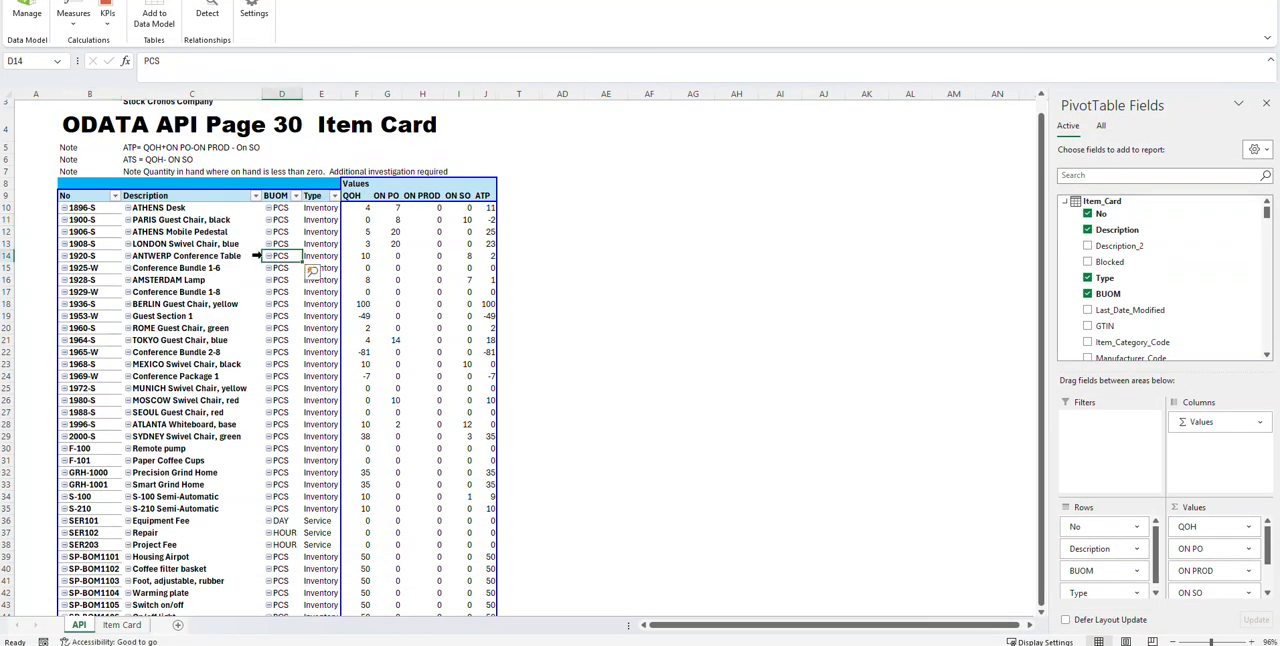
left_click(268, 1)
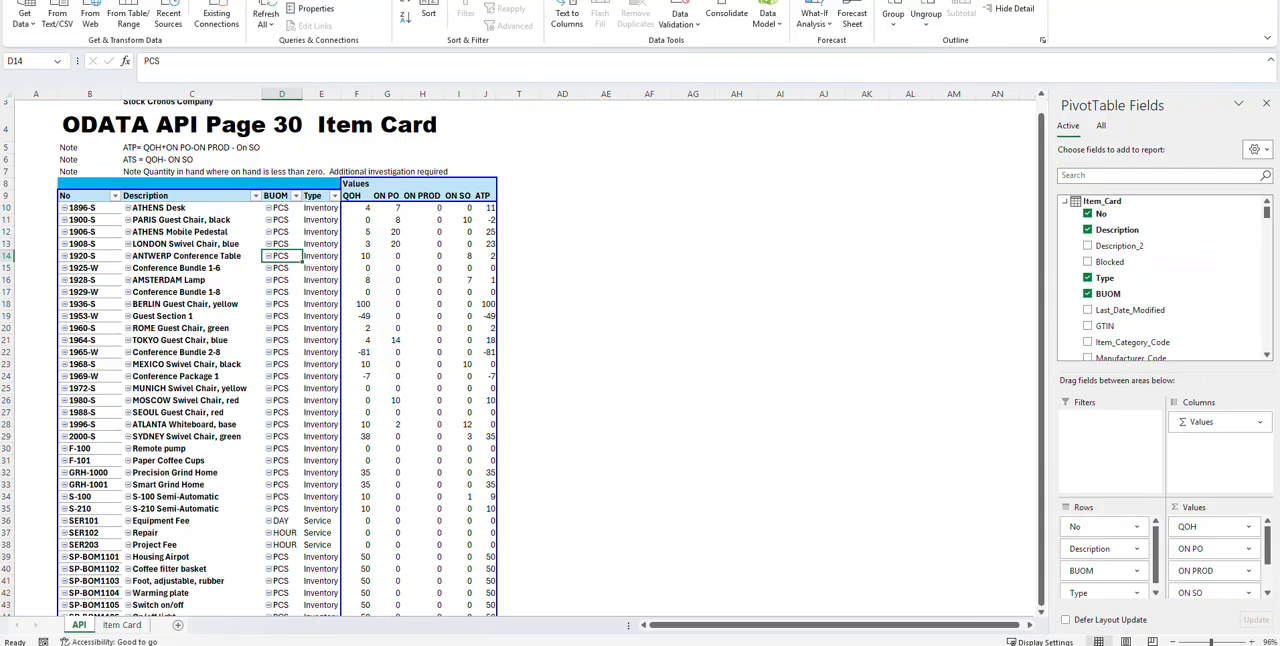
left_click(265, 22)
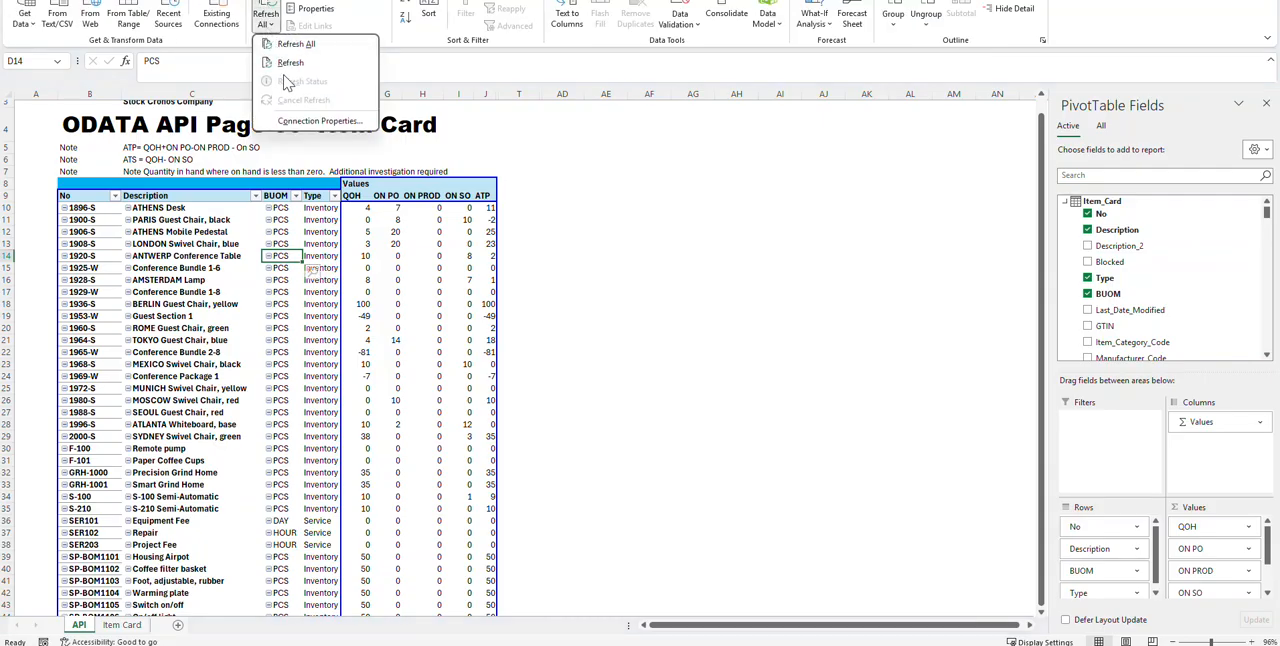
left_click(411, 309)
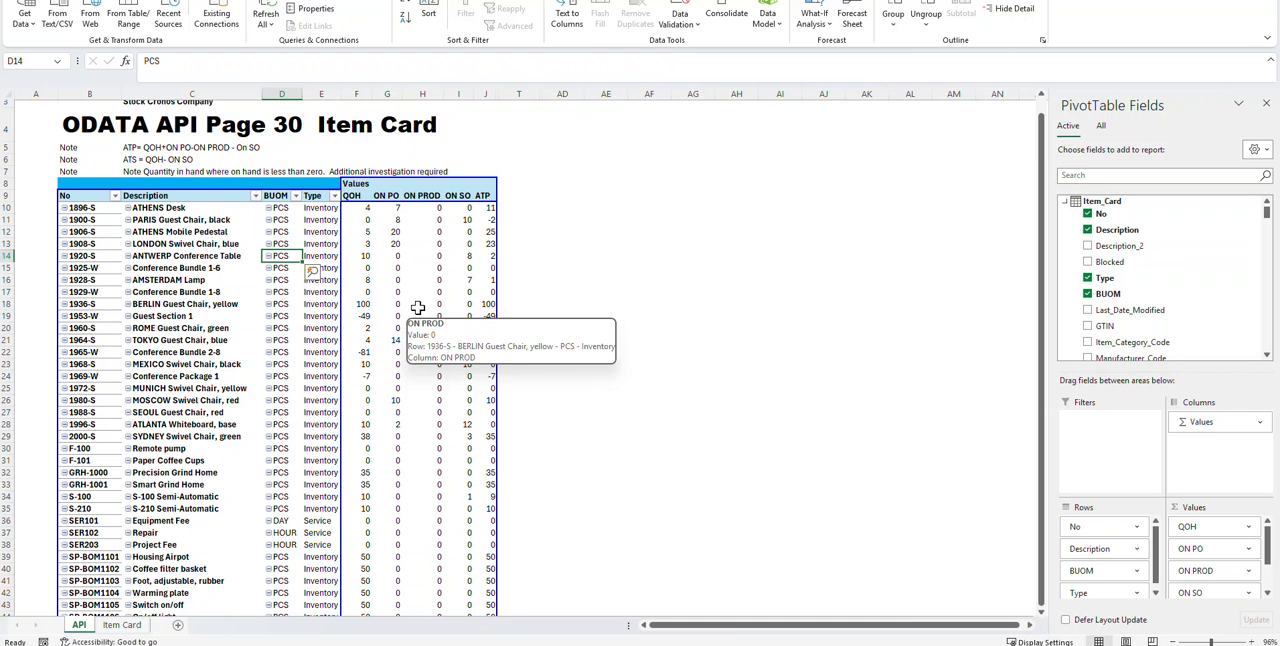
scroll(689, 249, "down", 4)
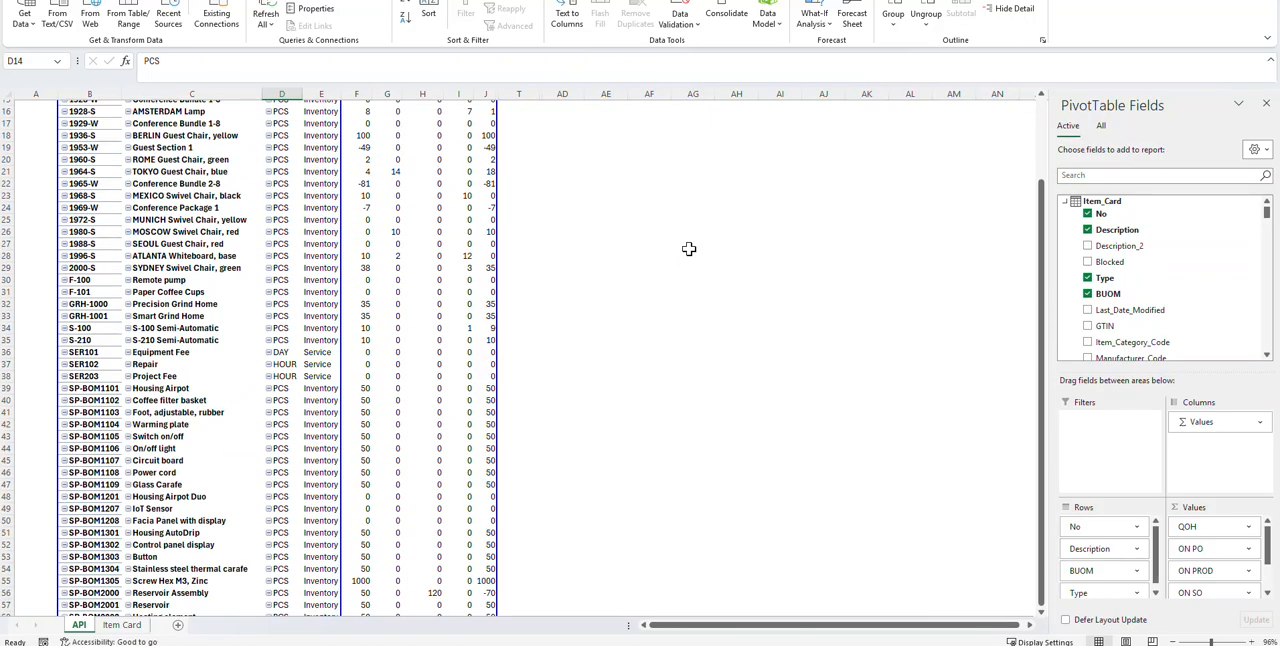